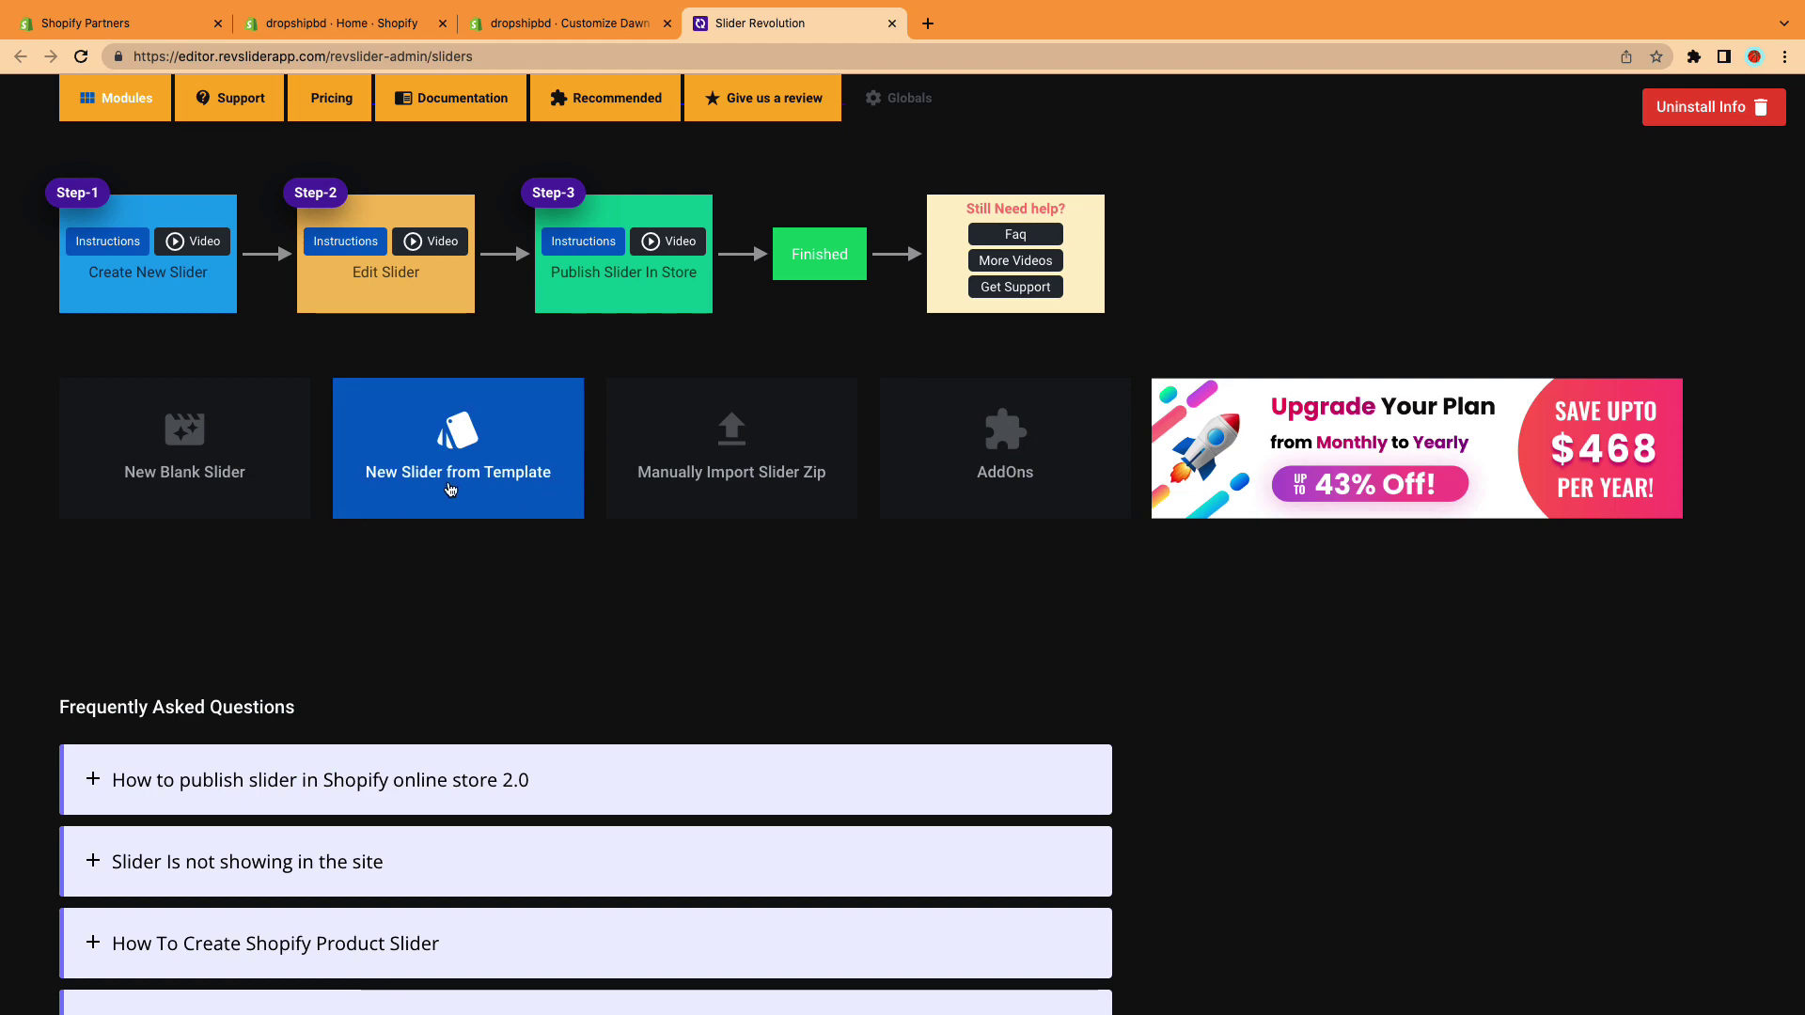
- Install the Launching Very Soon template as a new slider and open Launching Very Soon1 for editing
{"action": "left_click", "coordinate": [500, 483]}
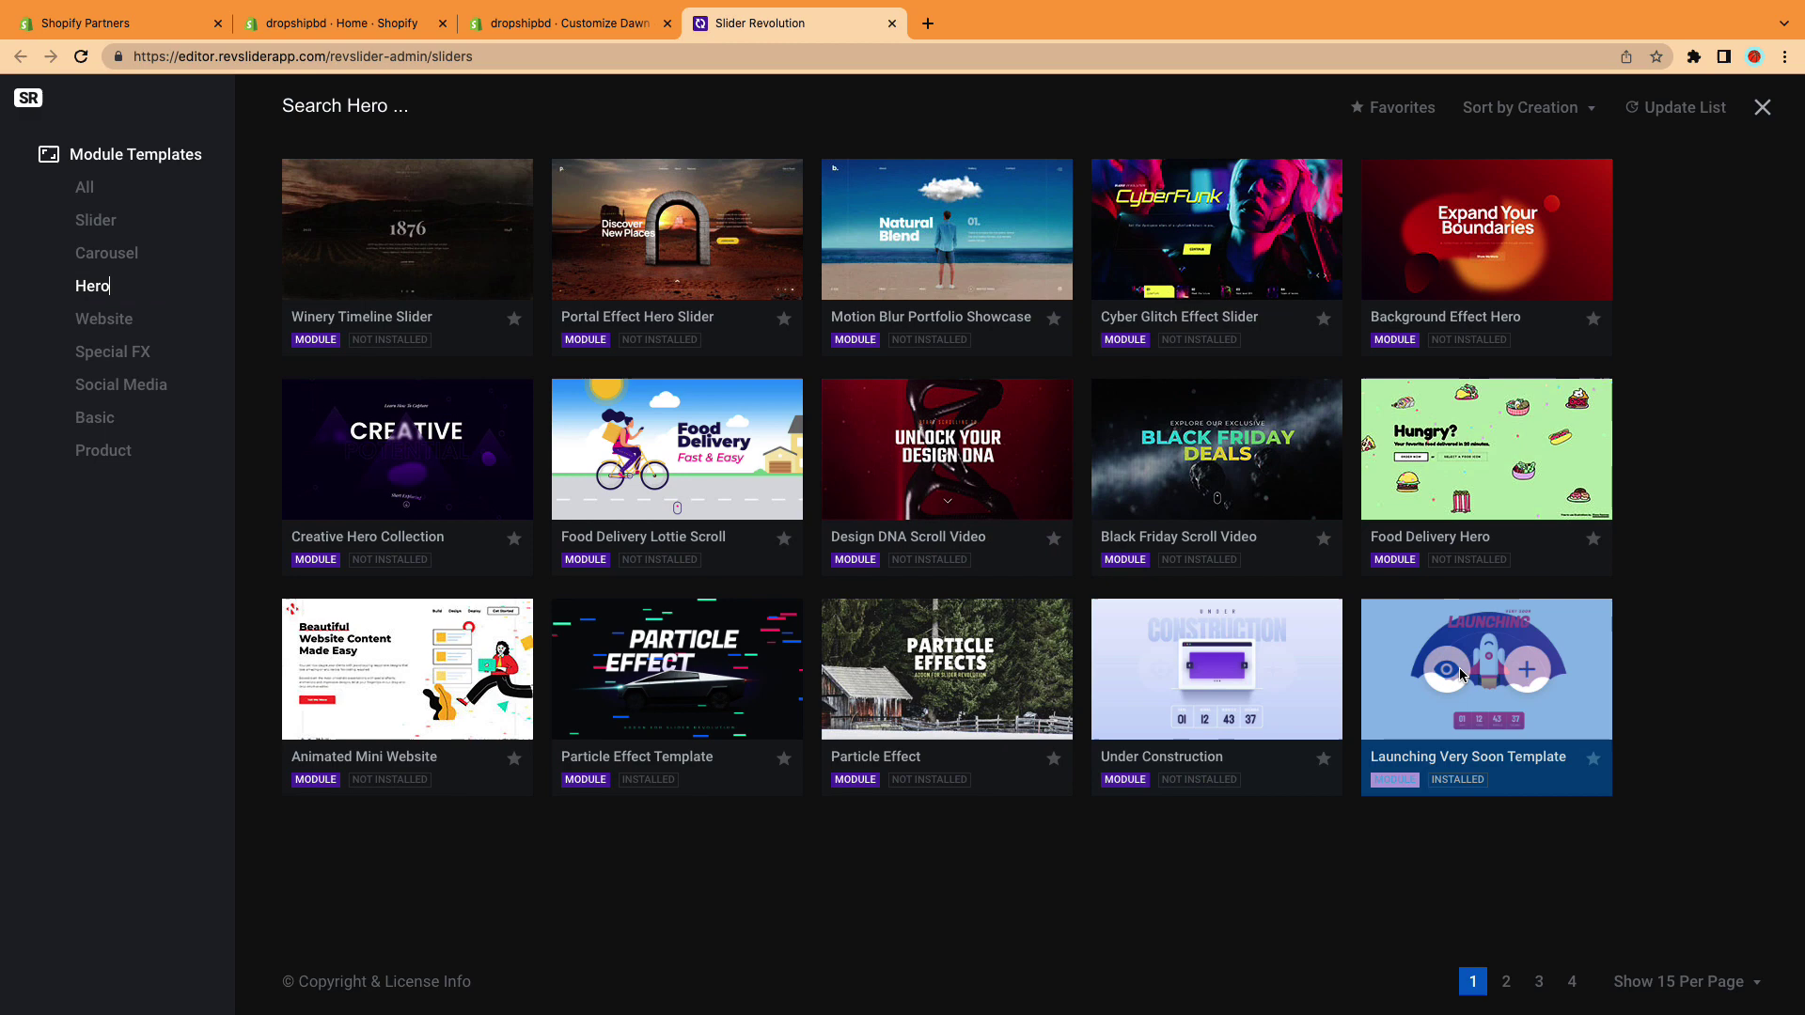
{"action": "mouse_move", "coordinate": [1486, 670]}
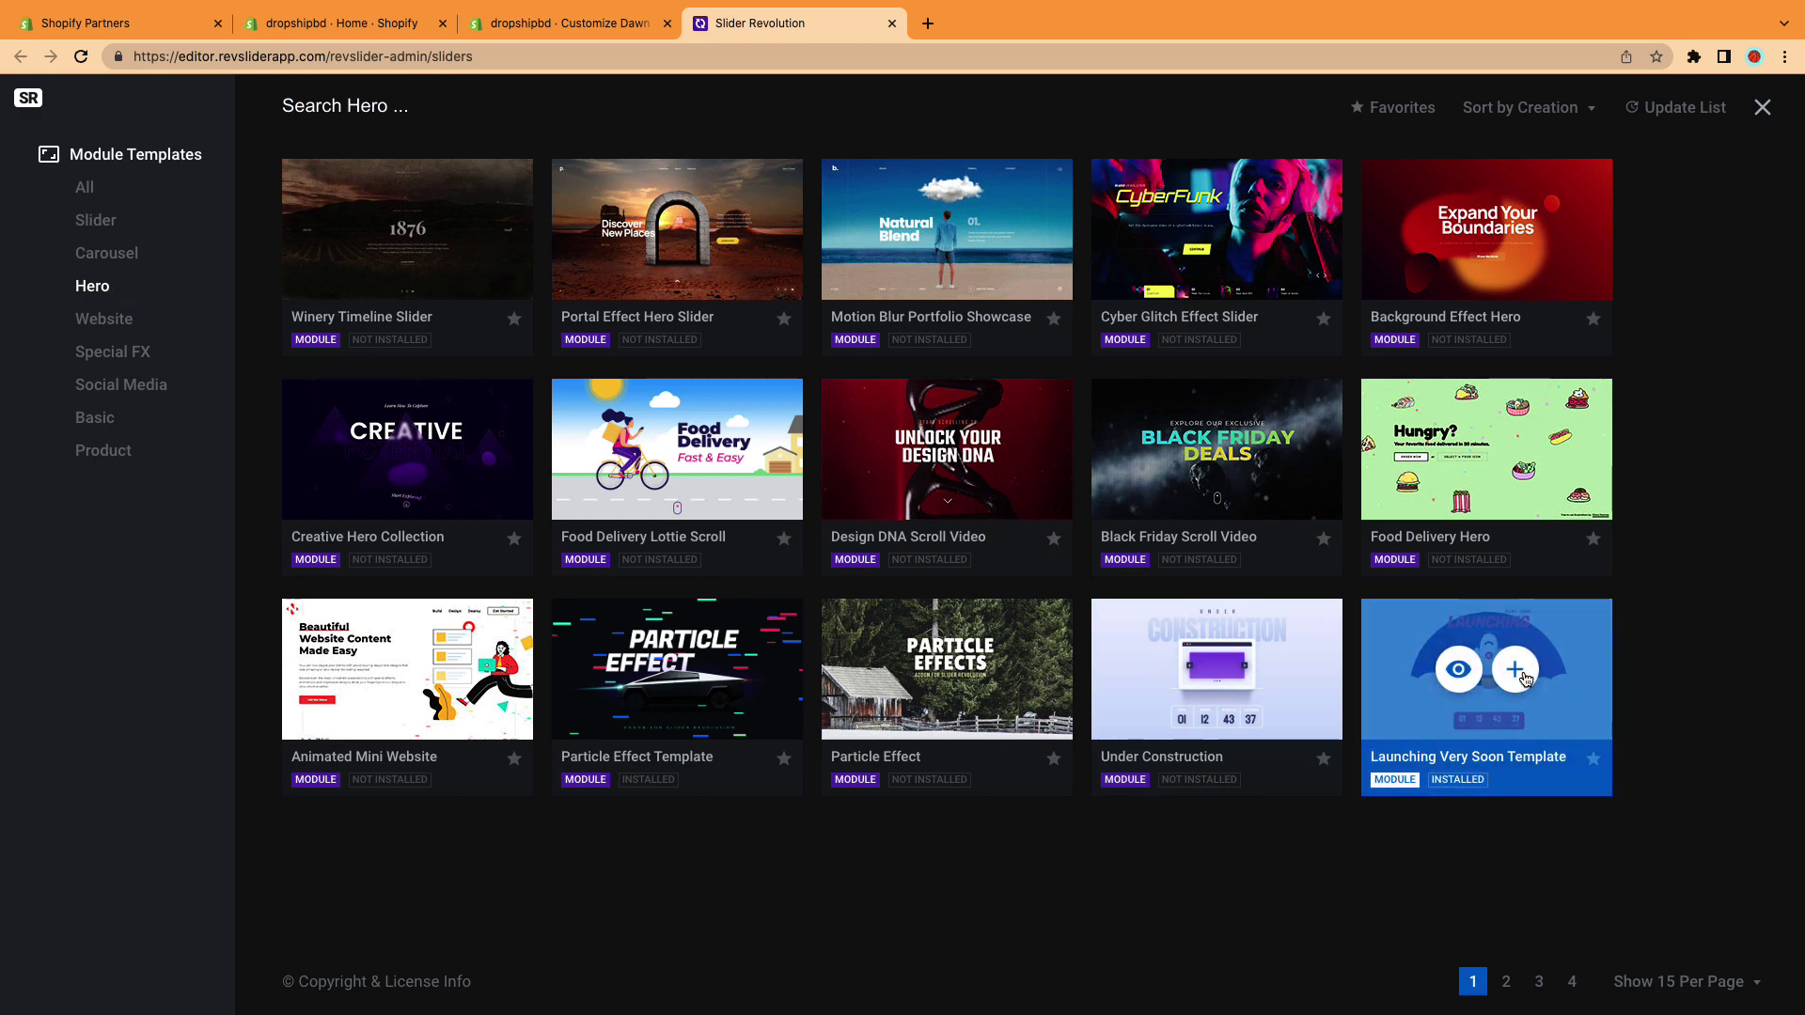
{"action": "left_click", "coordinate": [1515, 670]}
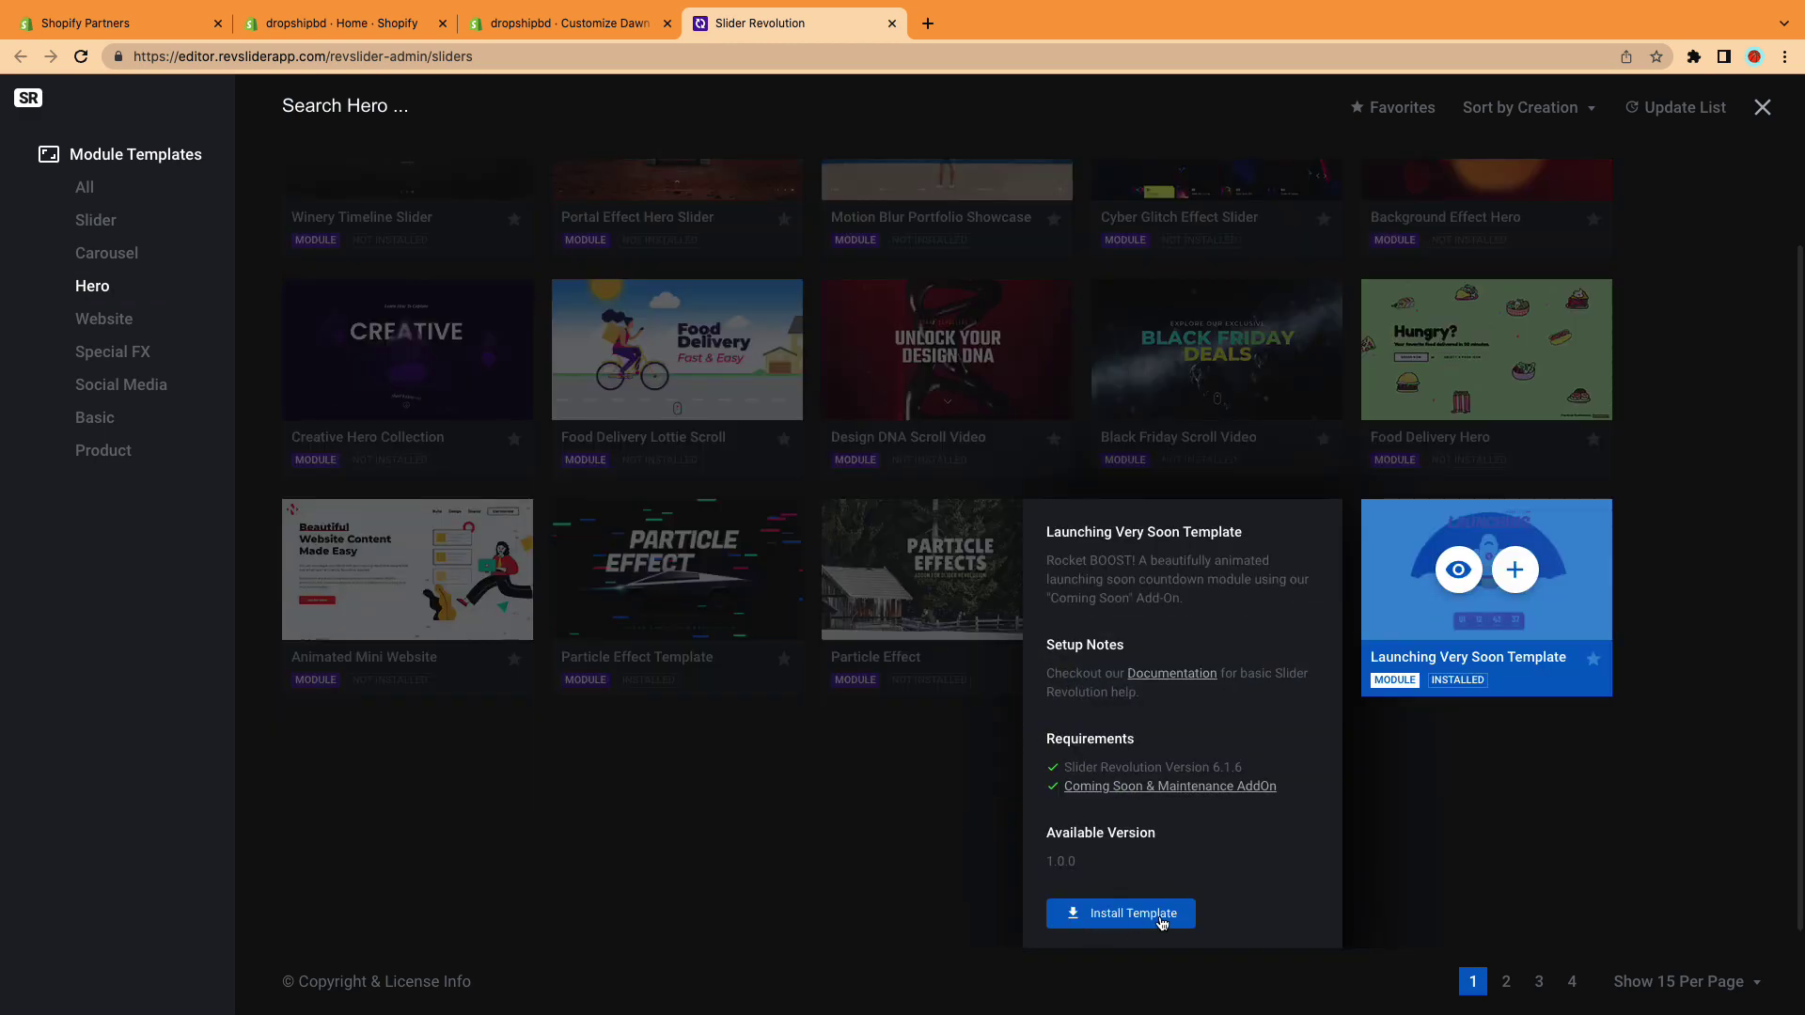
{"action": "left_click", "coordinate": [1150, 913]}
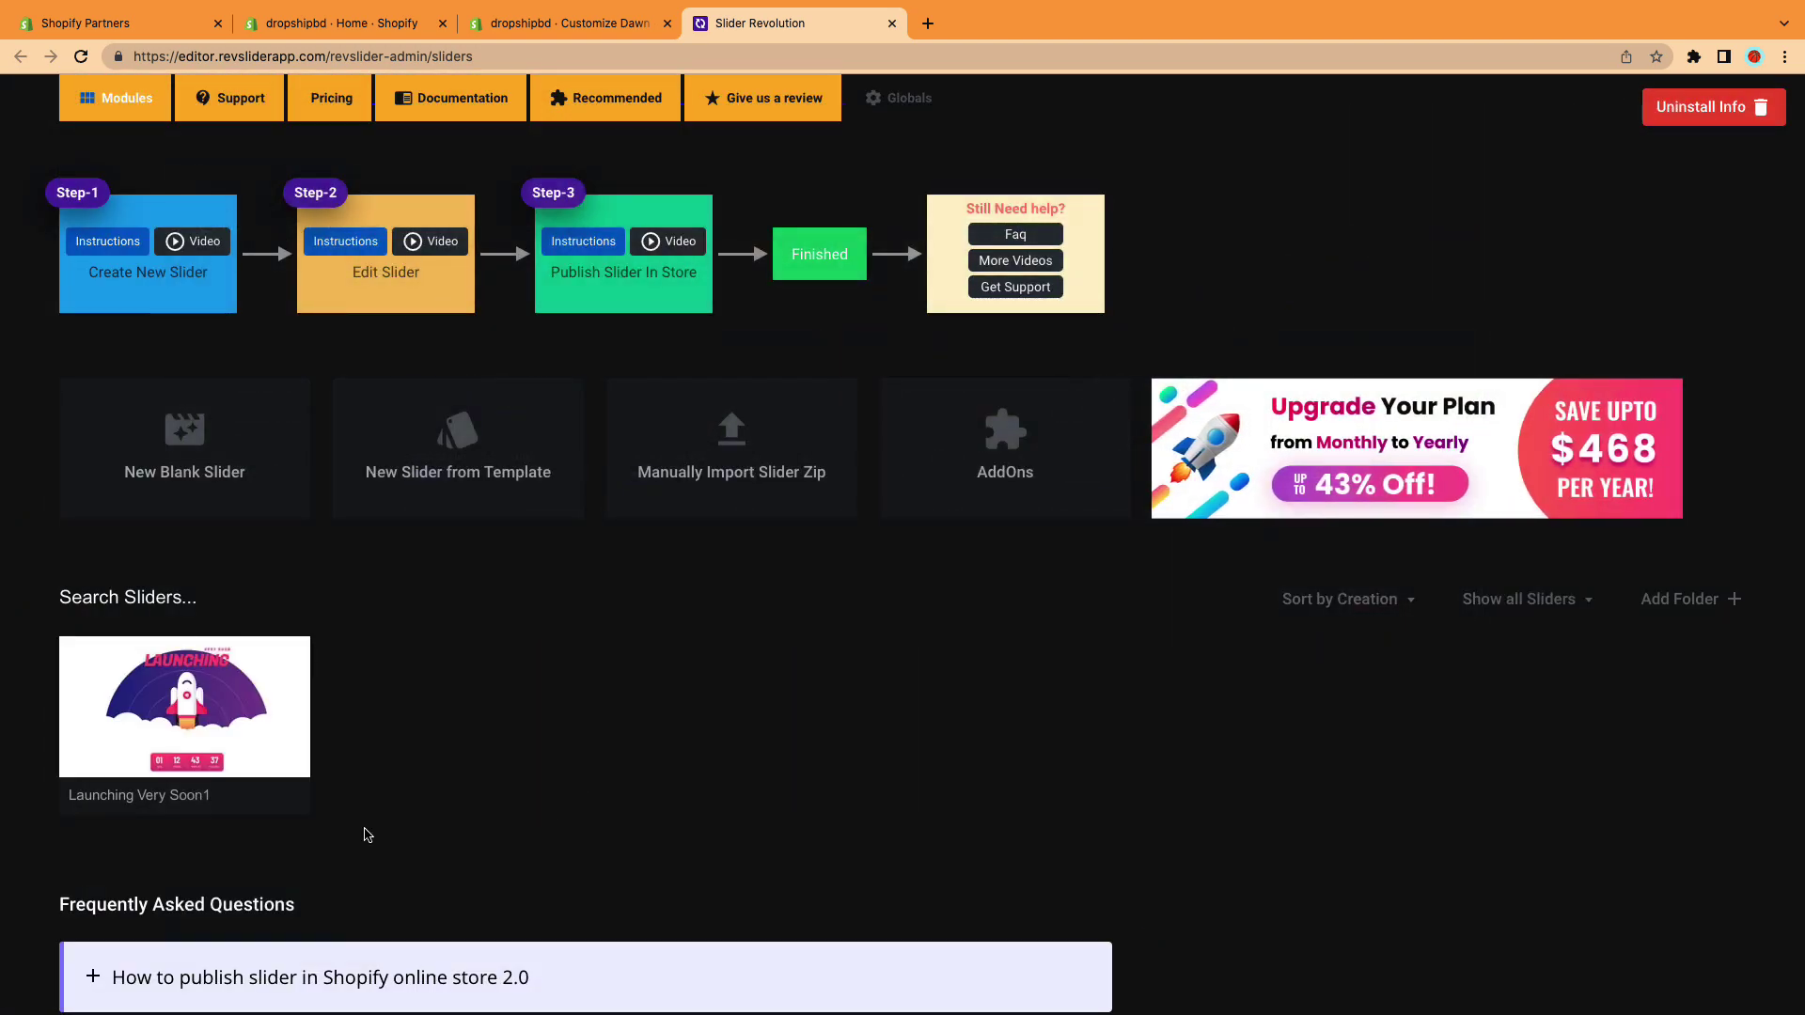
{"action": "left_click", "coordinate": [186, 707]}
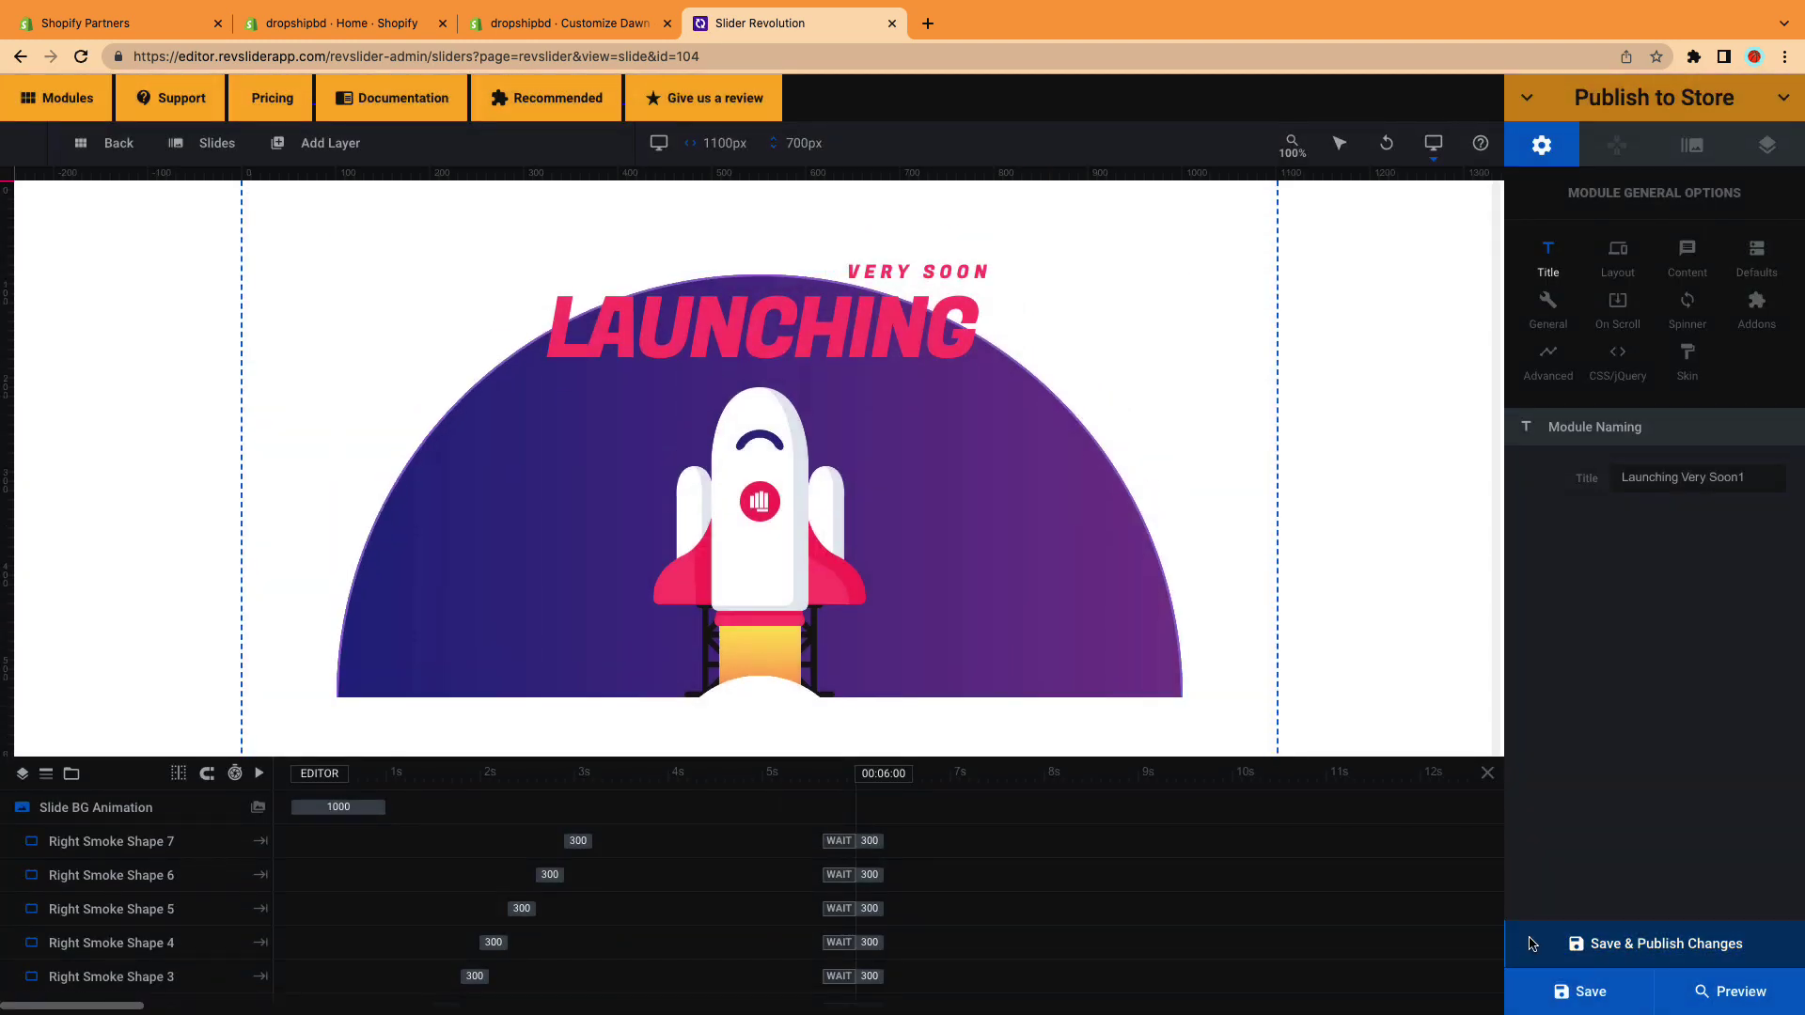
- Open the slider's Addons library and select the Coming & Maint. add-on
{"action": "left_click", "coordinate": [1754, 316]}
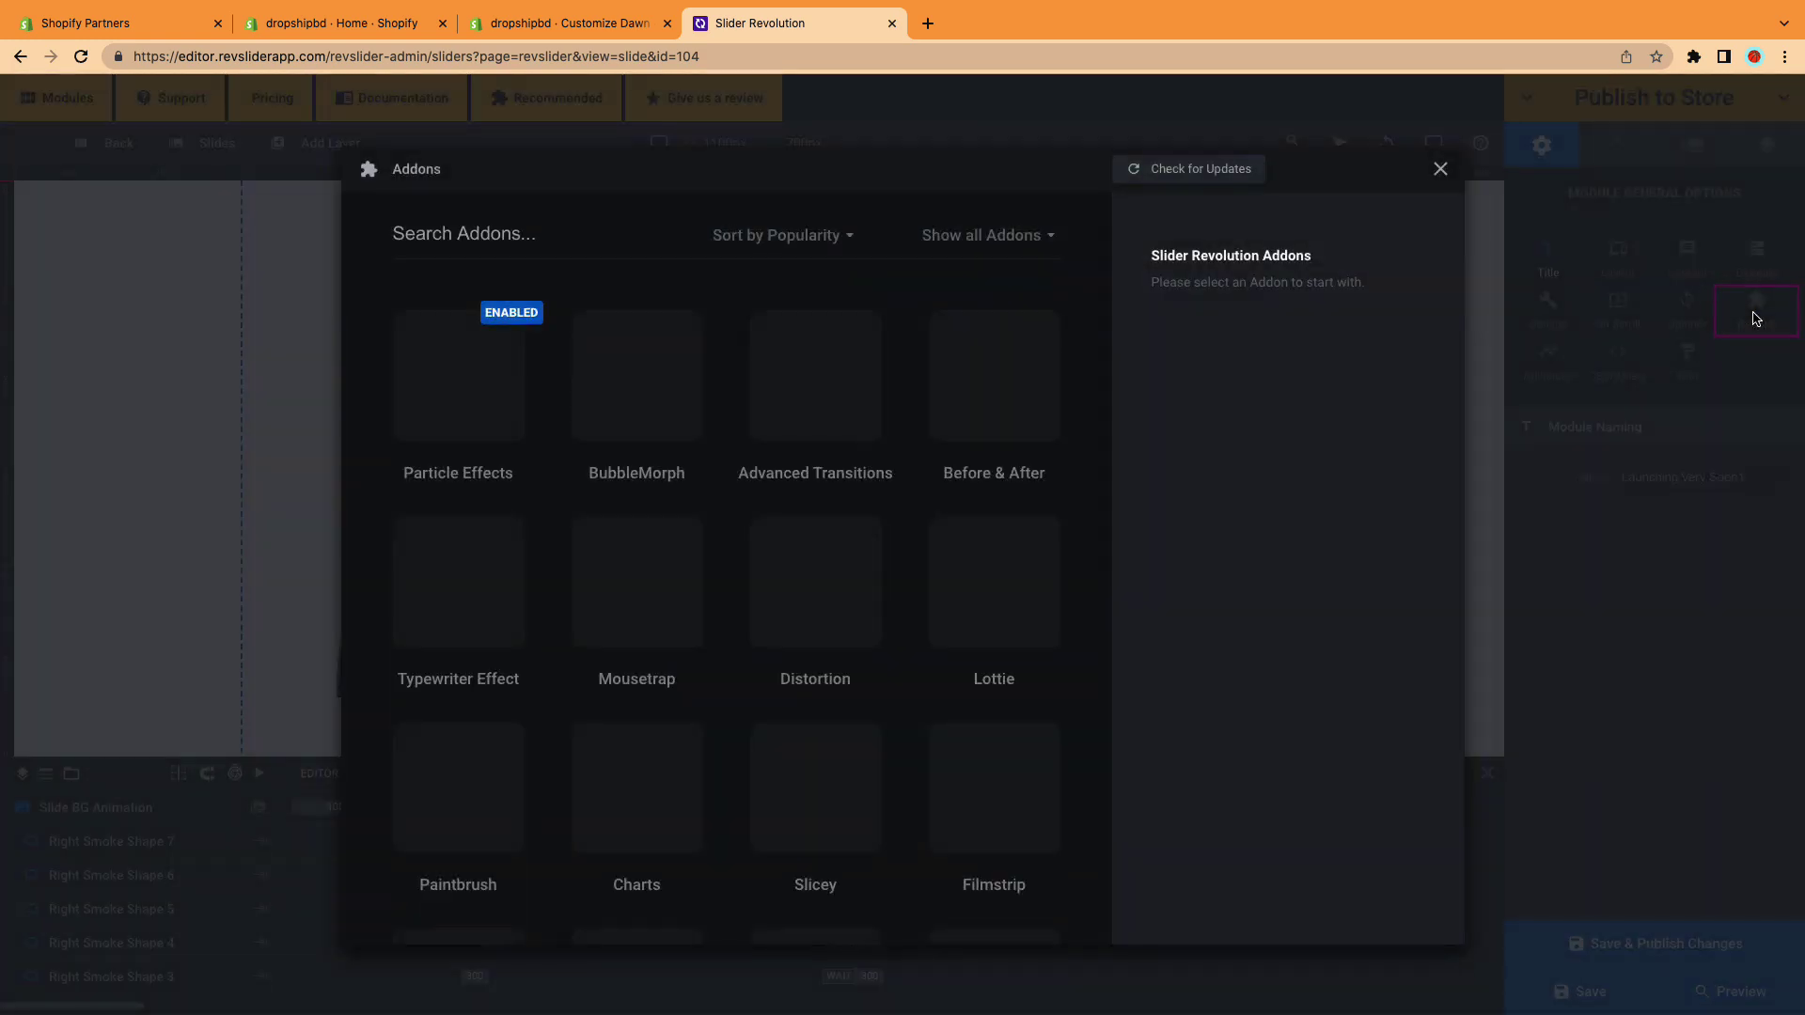
{"action": "scroll", "coordinate": [459, 622], "scroll_direction": "down", "scroll_amount": 2}
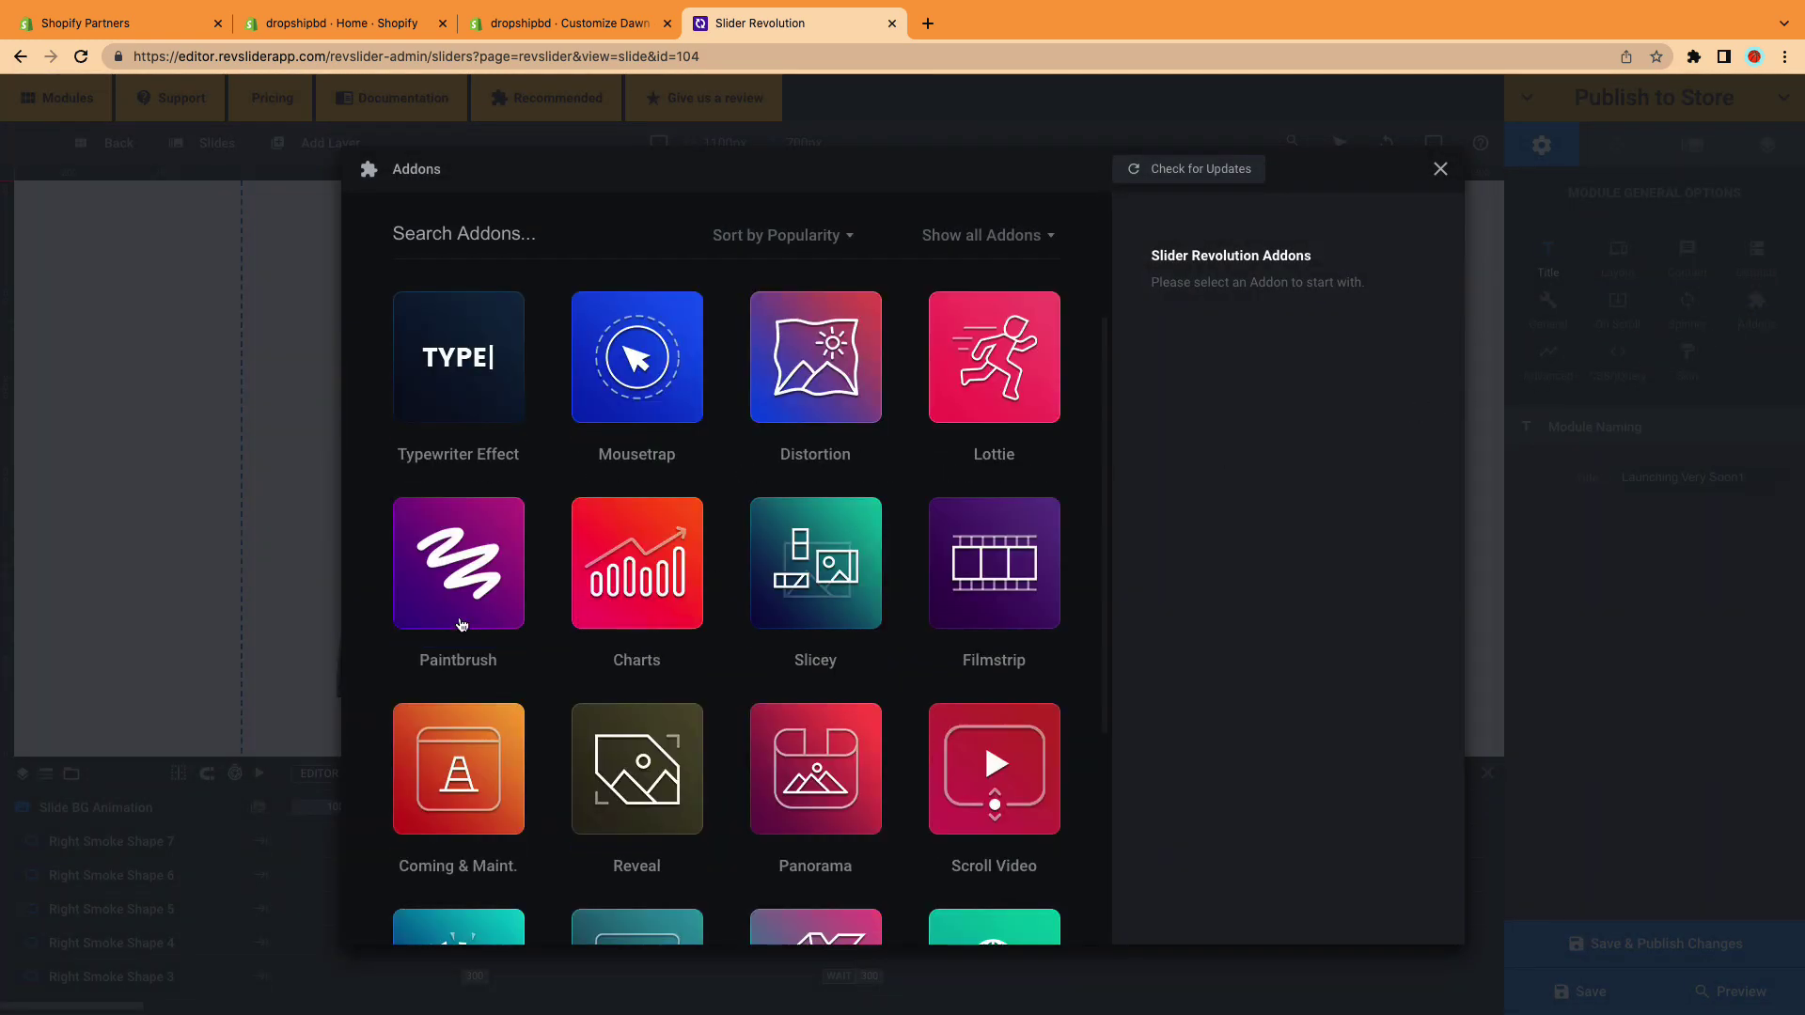
{"action": "left_click", "coordinate": [464, 789]}
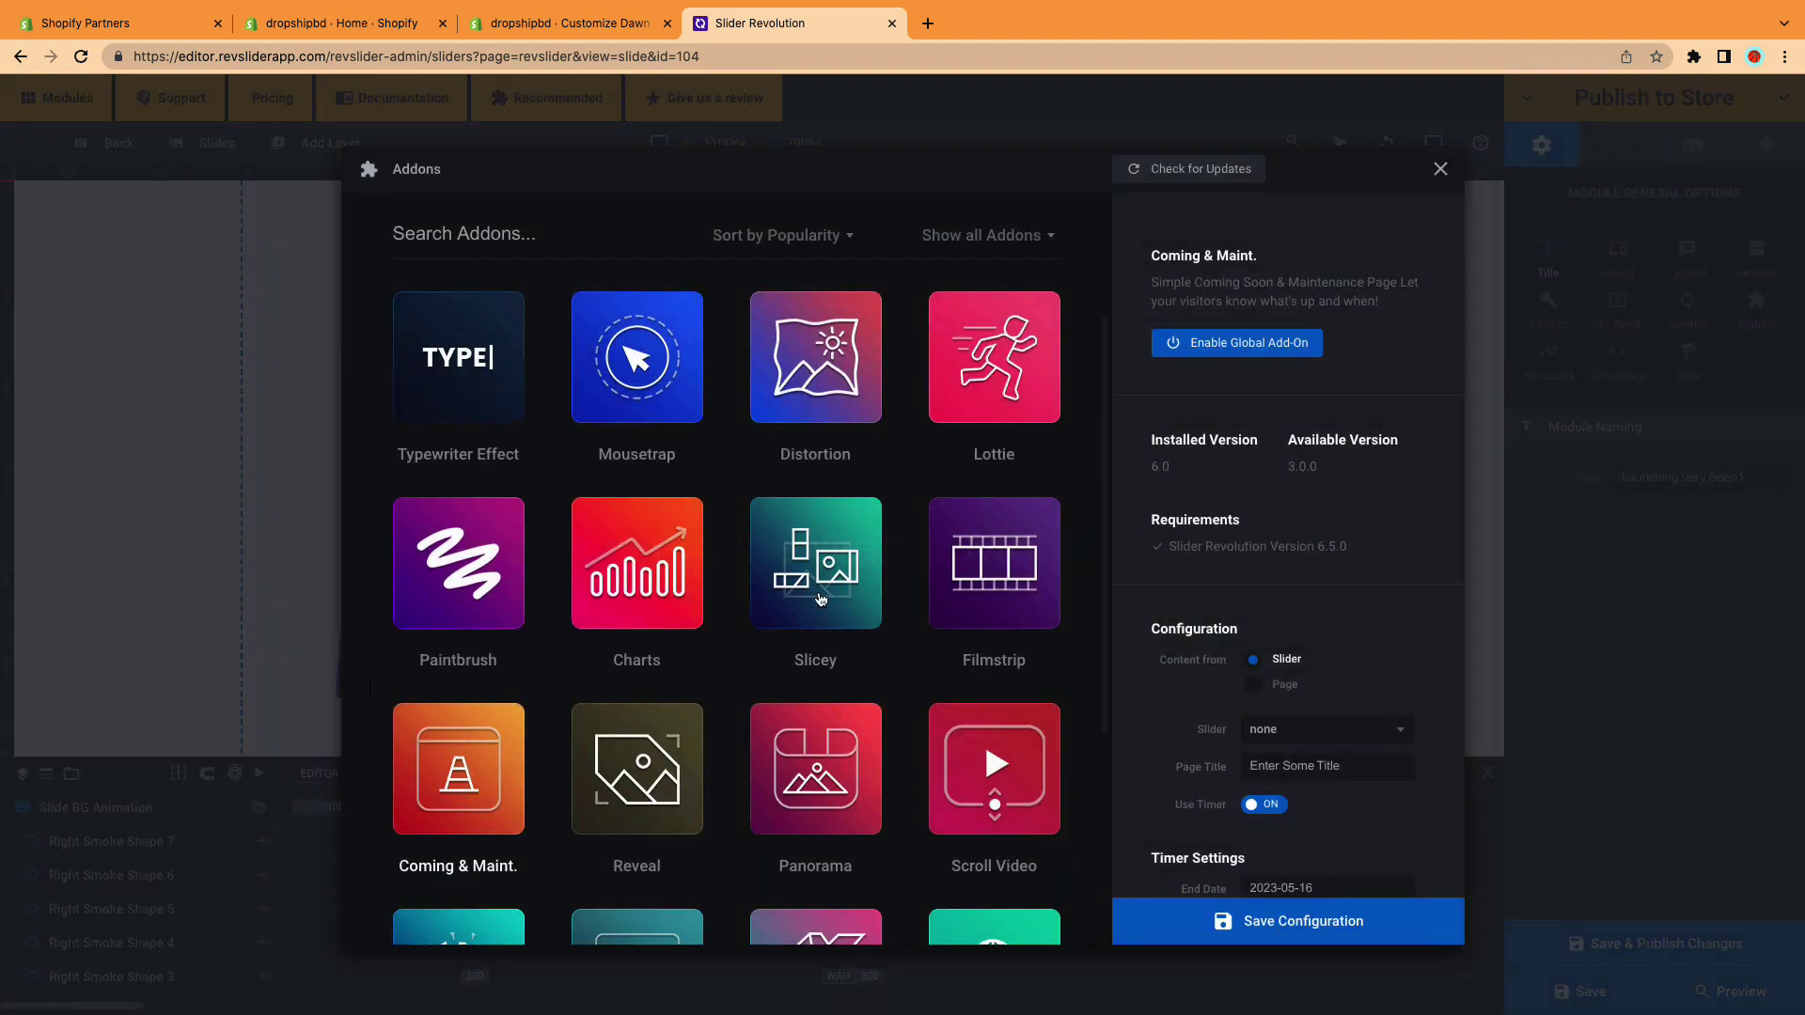
{"action": "scroll", "coordinate": [1390, 510], "scroll_direction": "down", "scroll_amount": 1}
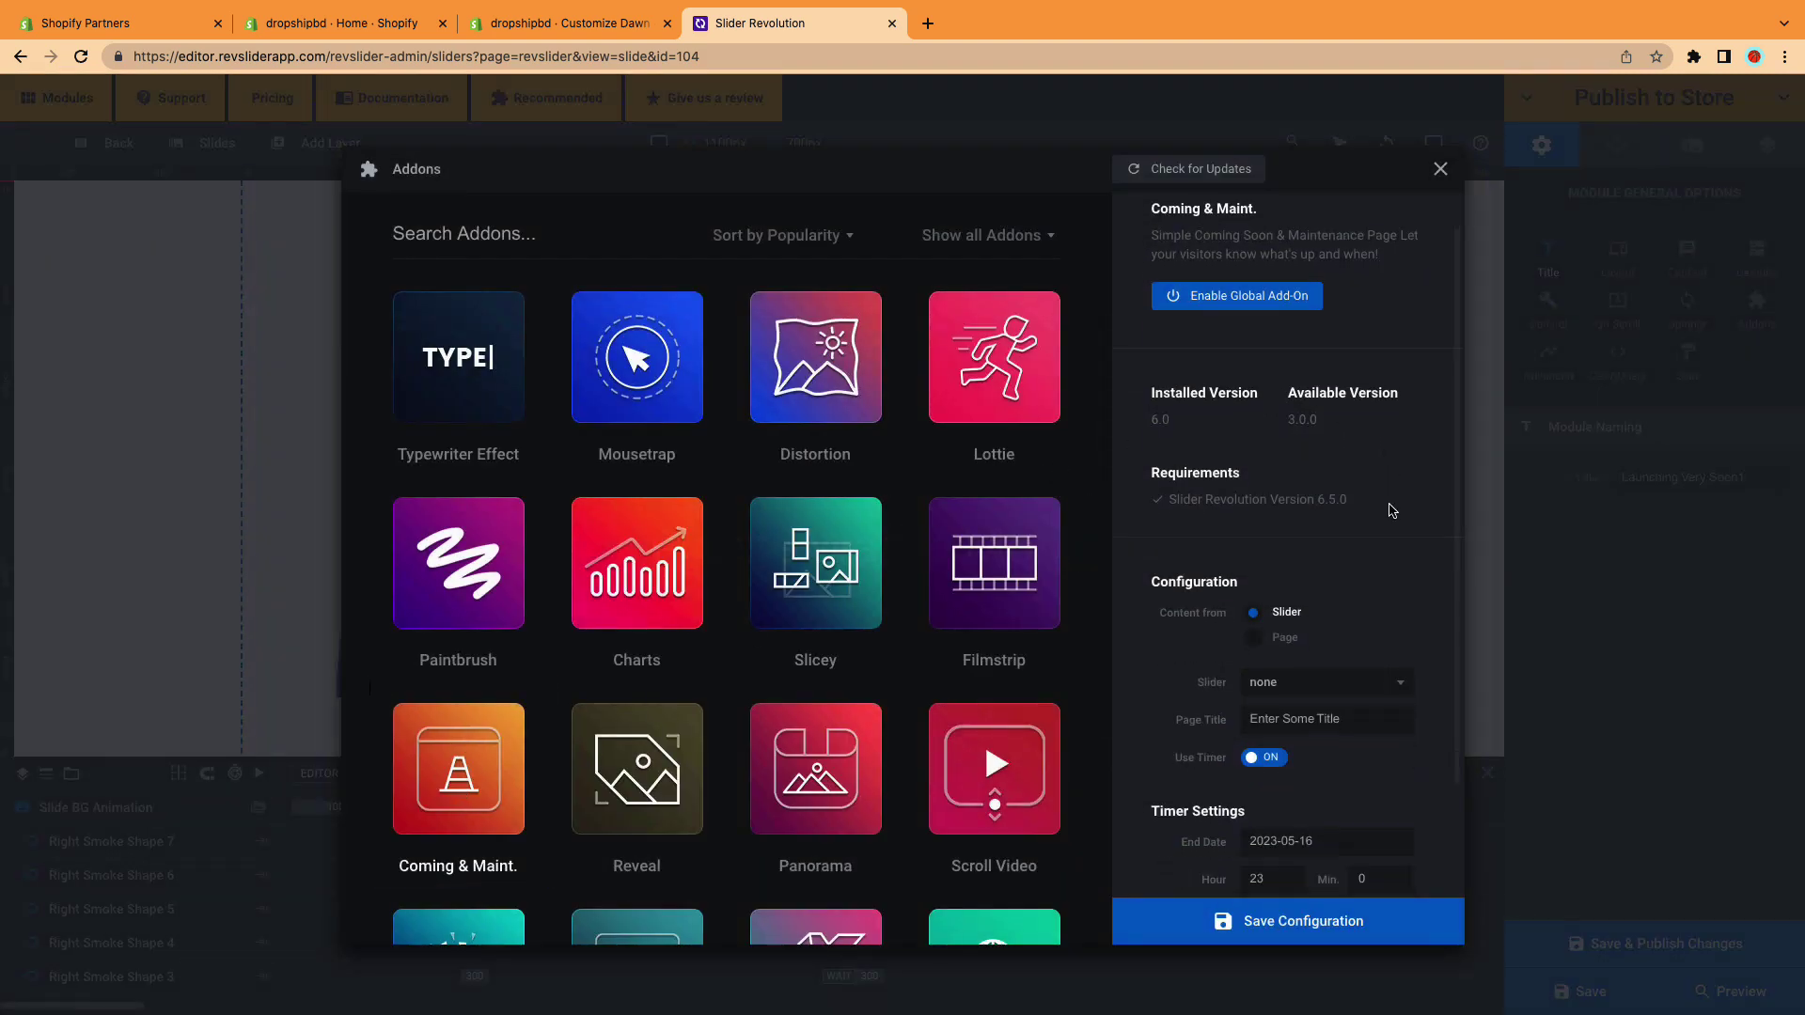
{"action": "scroll", "coordinate": [1390, 508], "scroll_direction": "down", "scroll_amount": 3}
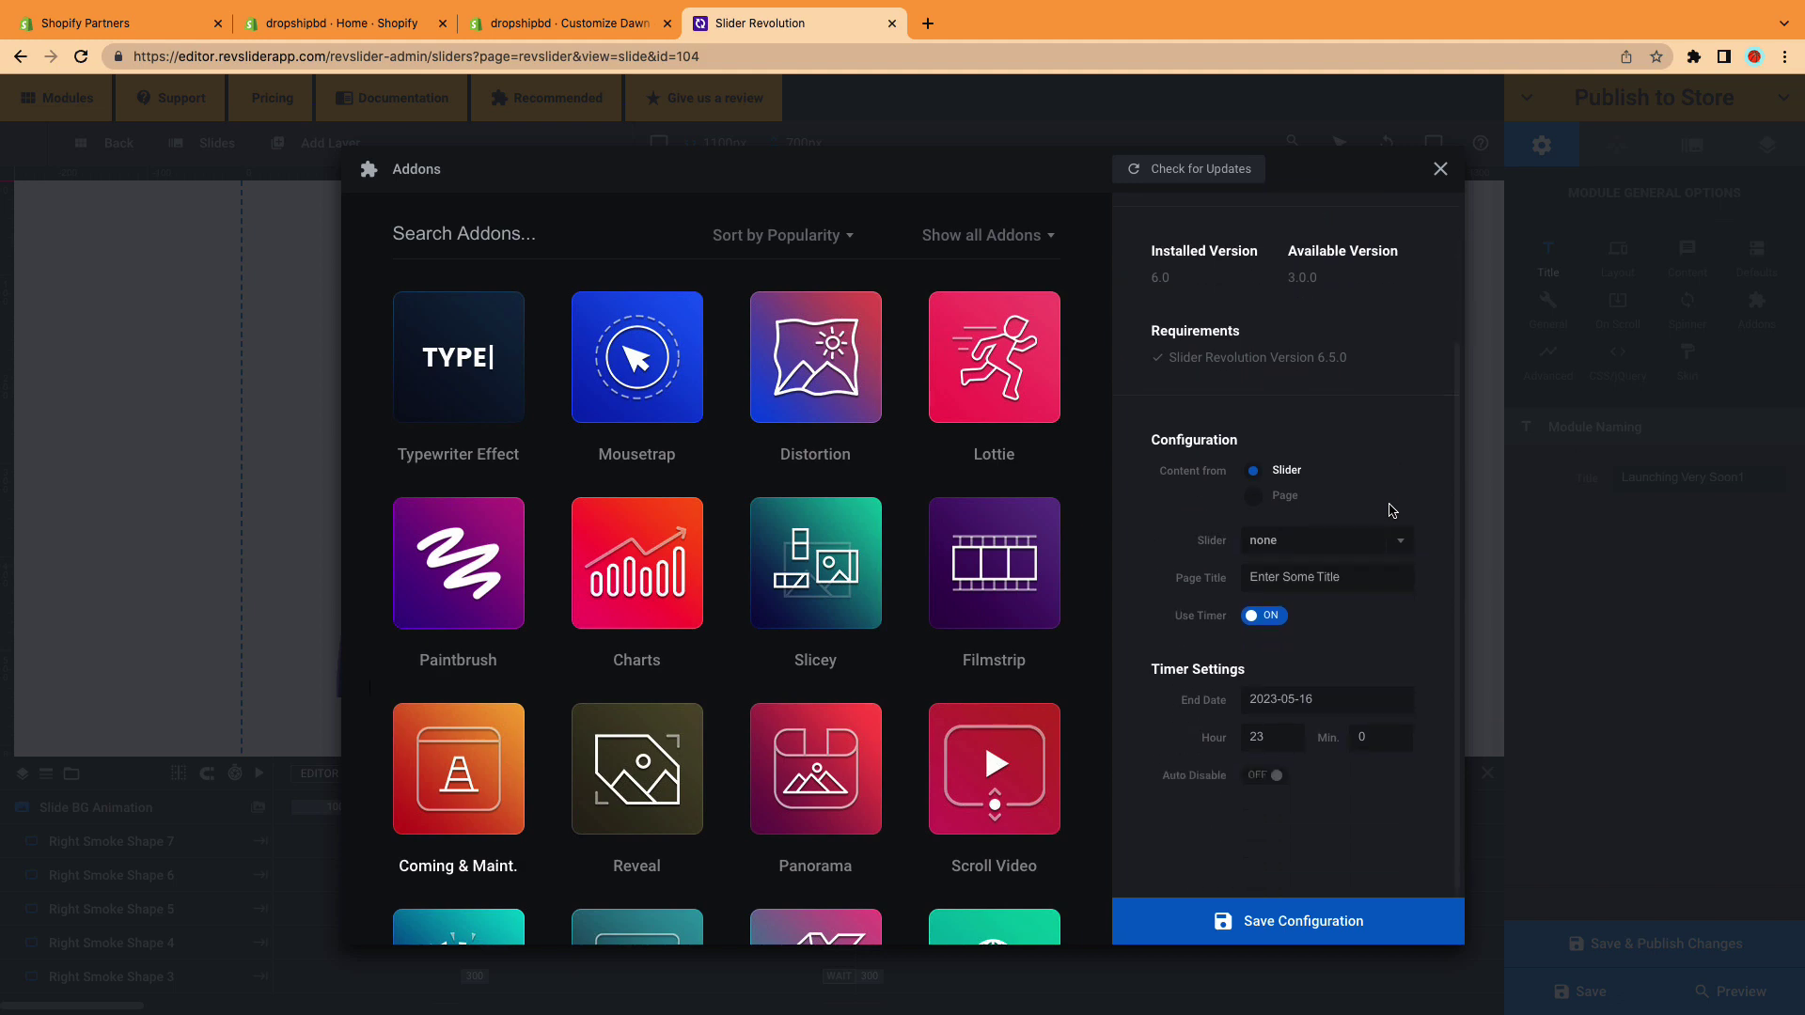
- Set the Coming & Maint. countdown end date to May 19, save the configuration, and close Addons
{"action": "left_click", "coordinate": [1357, 700]}
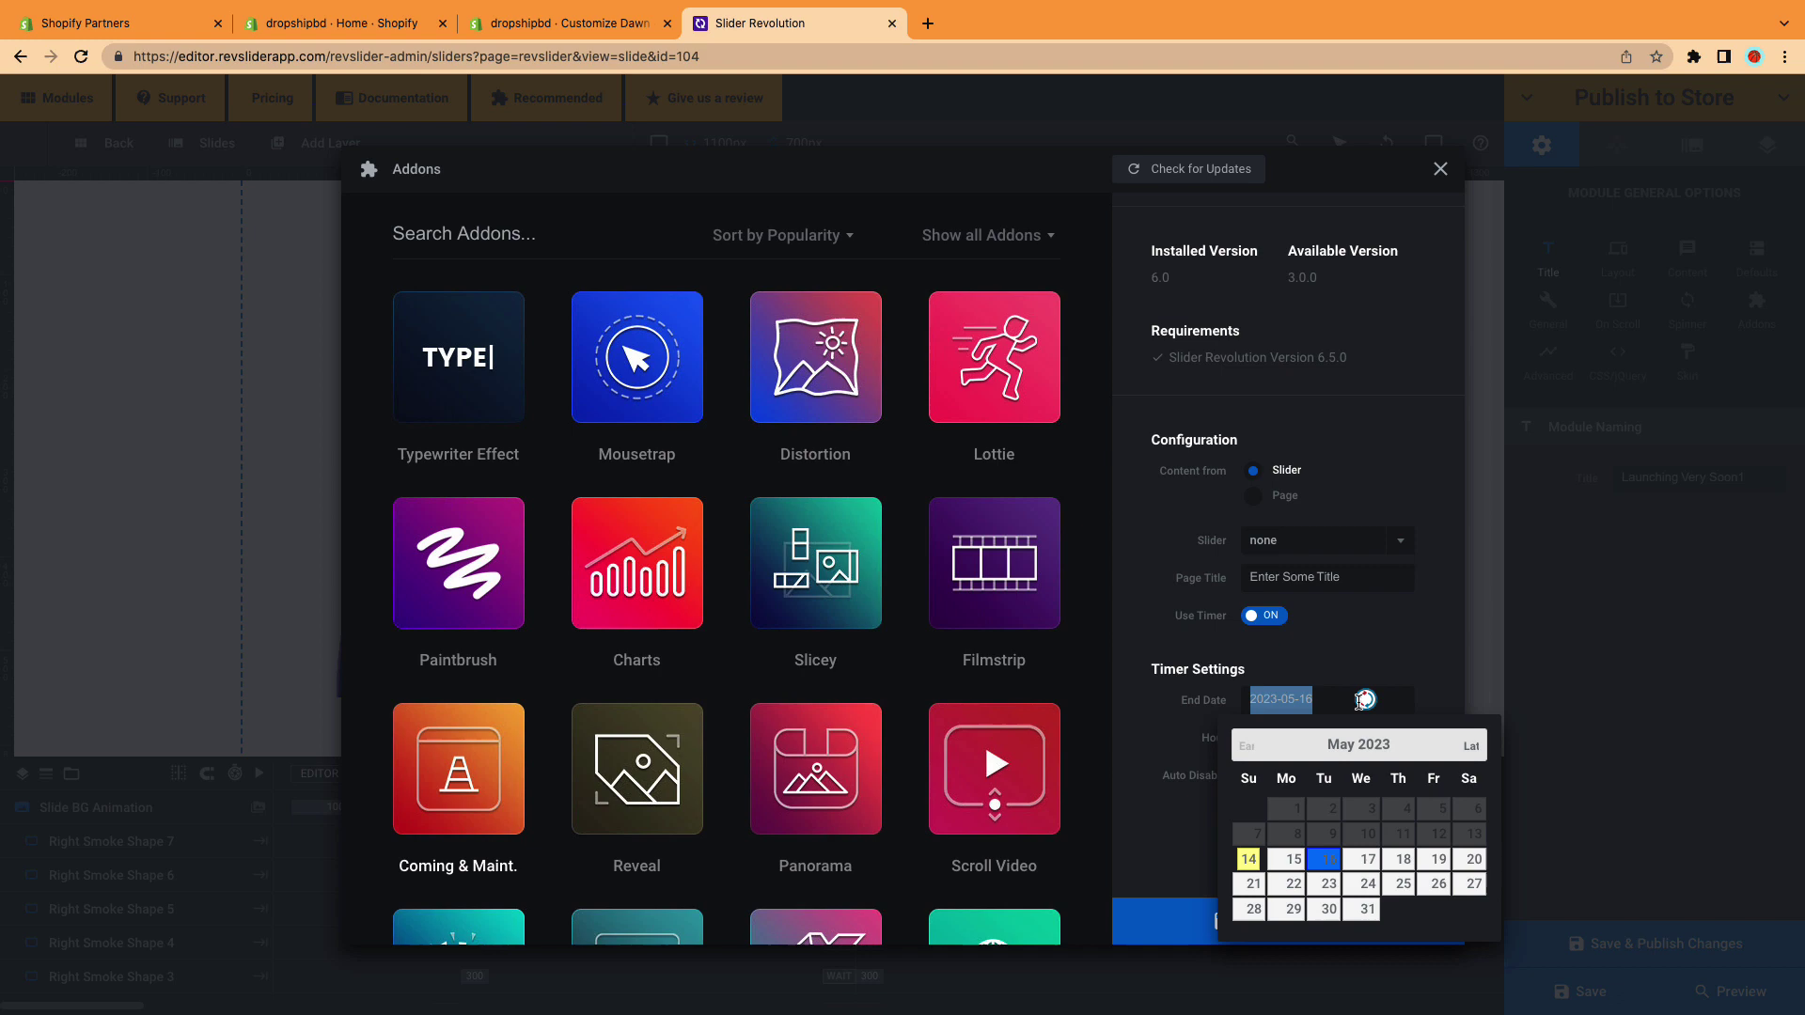
{"action": "left_click", "coordinate": [1436, 860]}
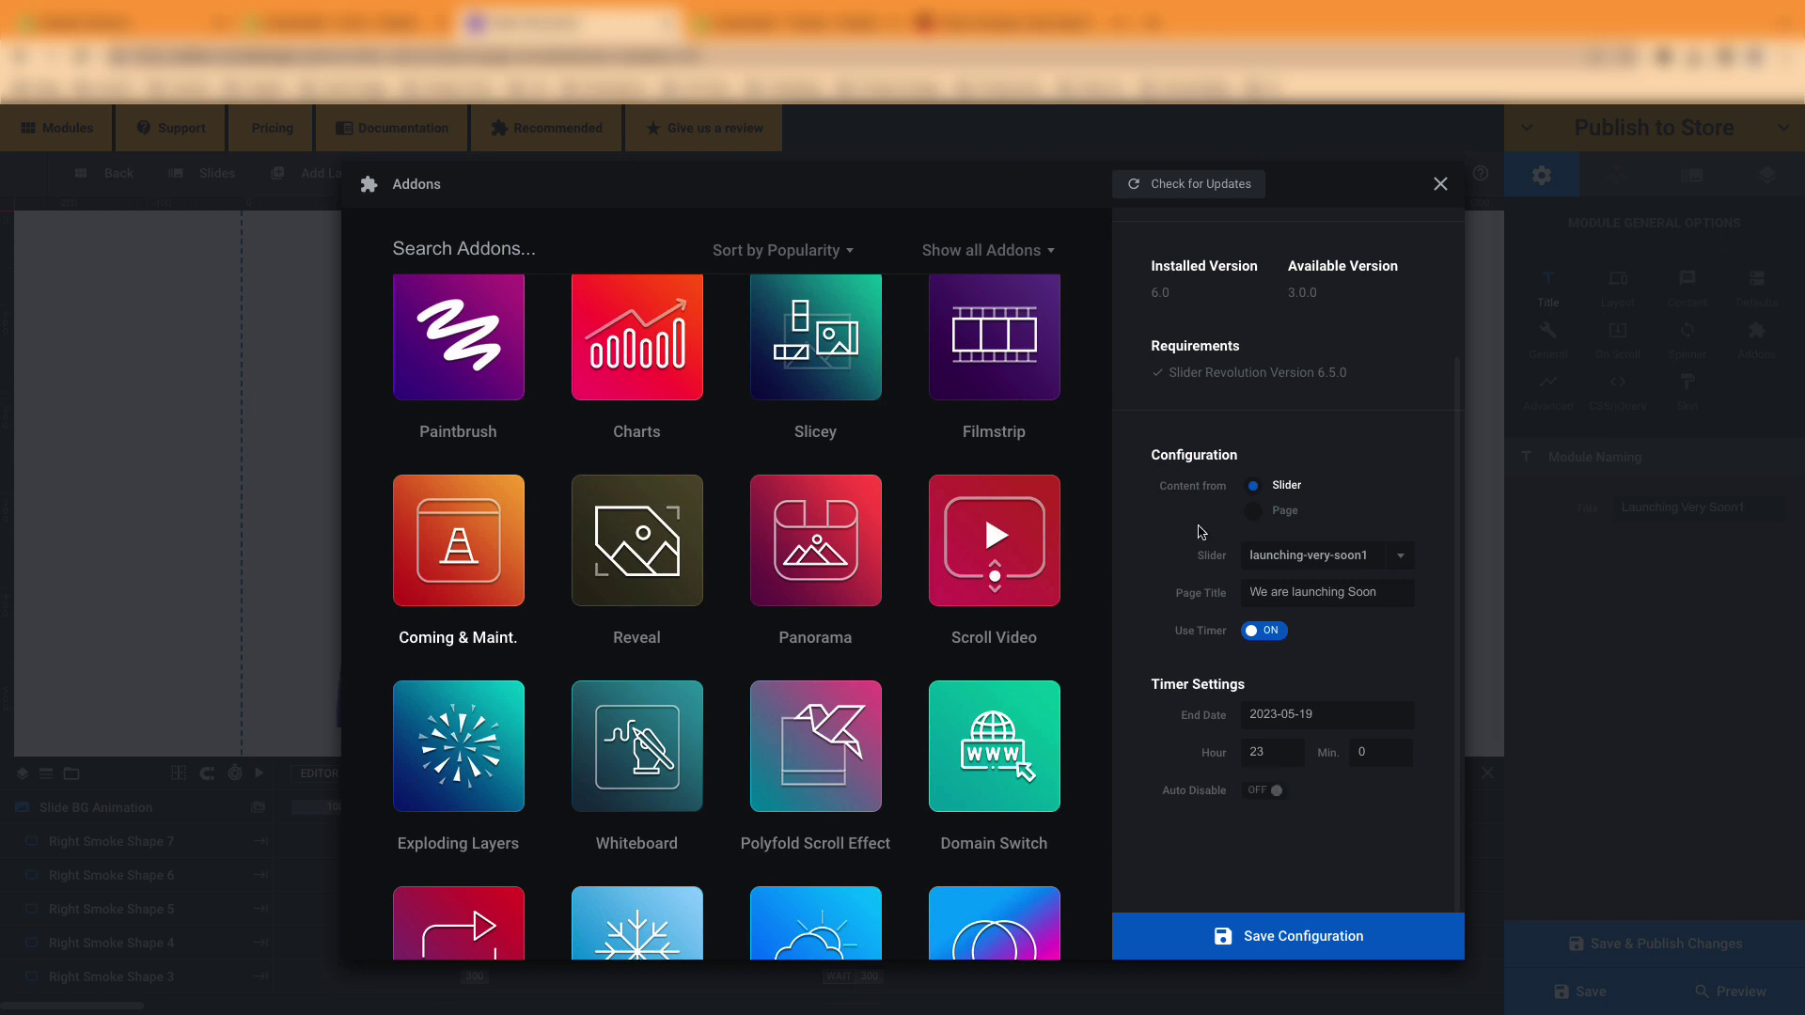
{"action": "left_click", "coordinate": [1266, 947]}
{"action": "left_click", "coordinate": [1441, 186]}
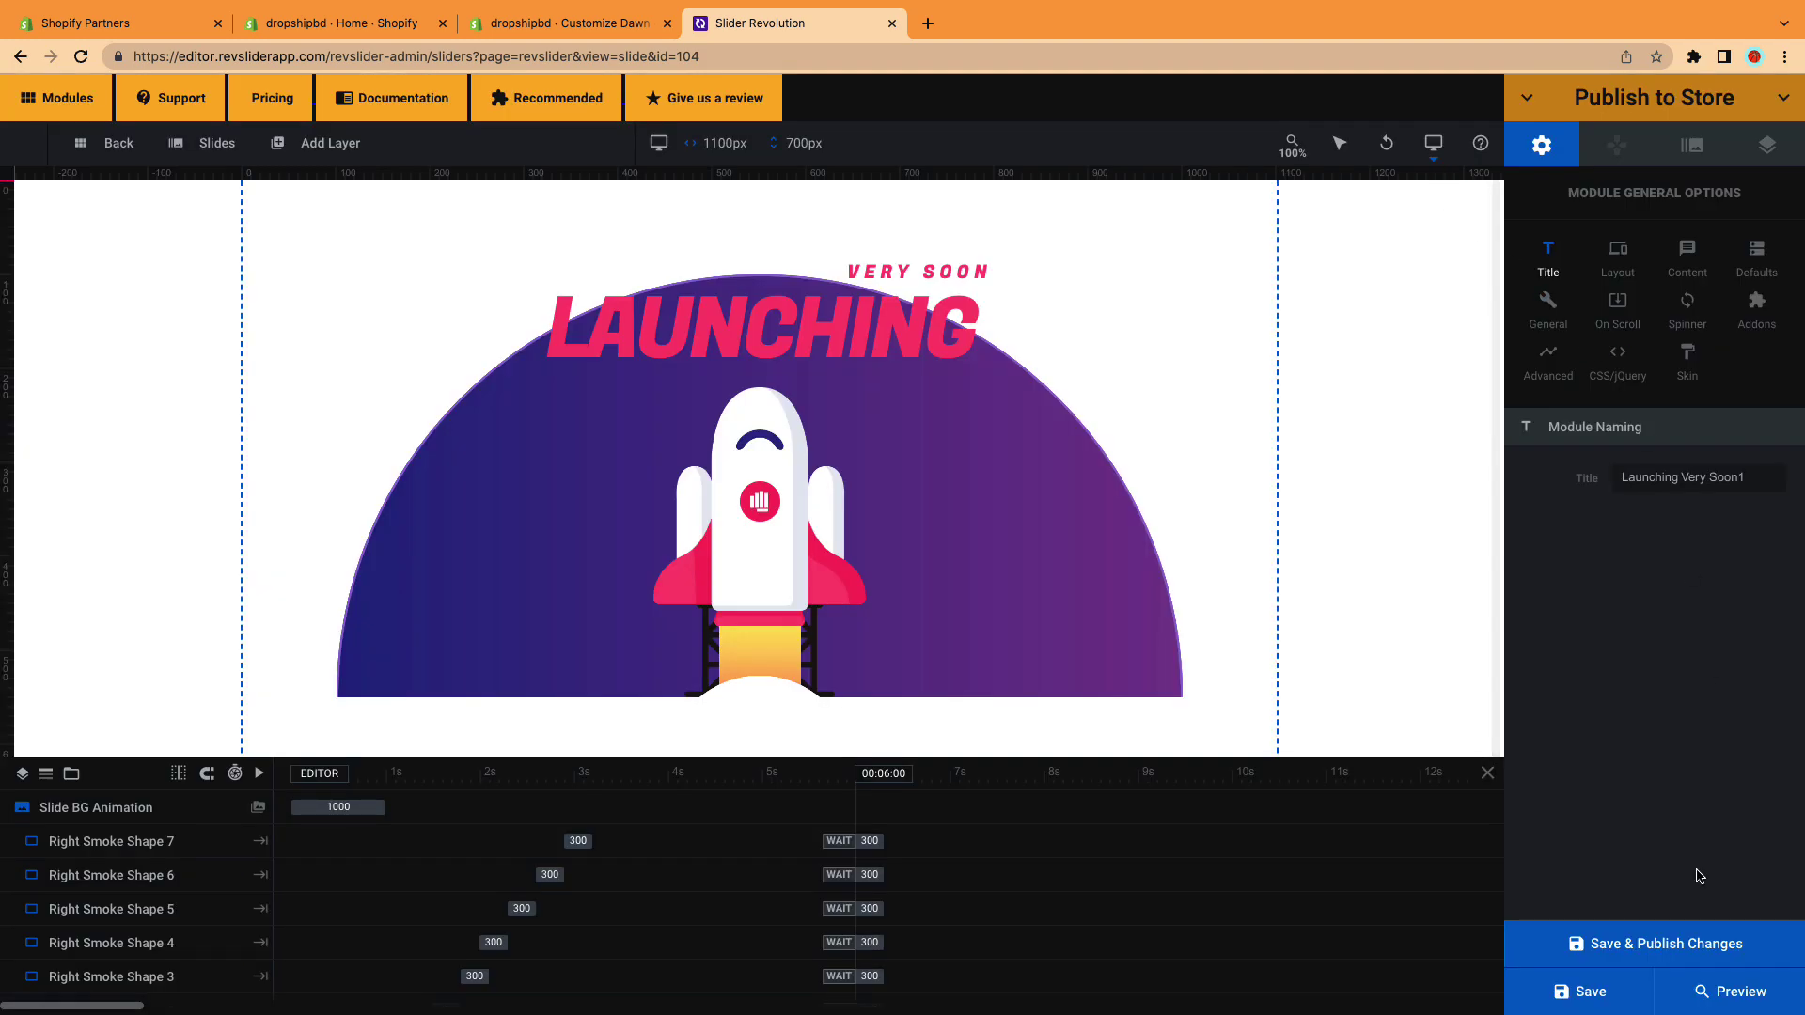
- Save and publish the slider to the store, then open the Dawn theme customizer in Shopify
{"action": "left_click", "coordinate": [1657, 943]}
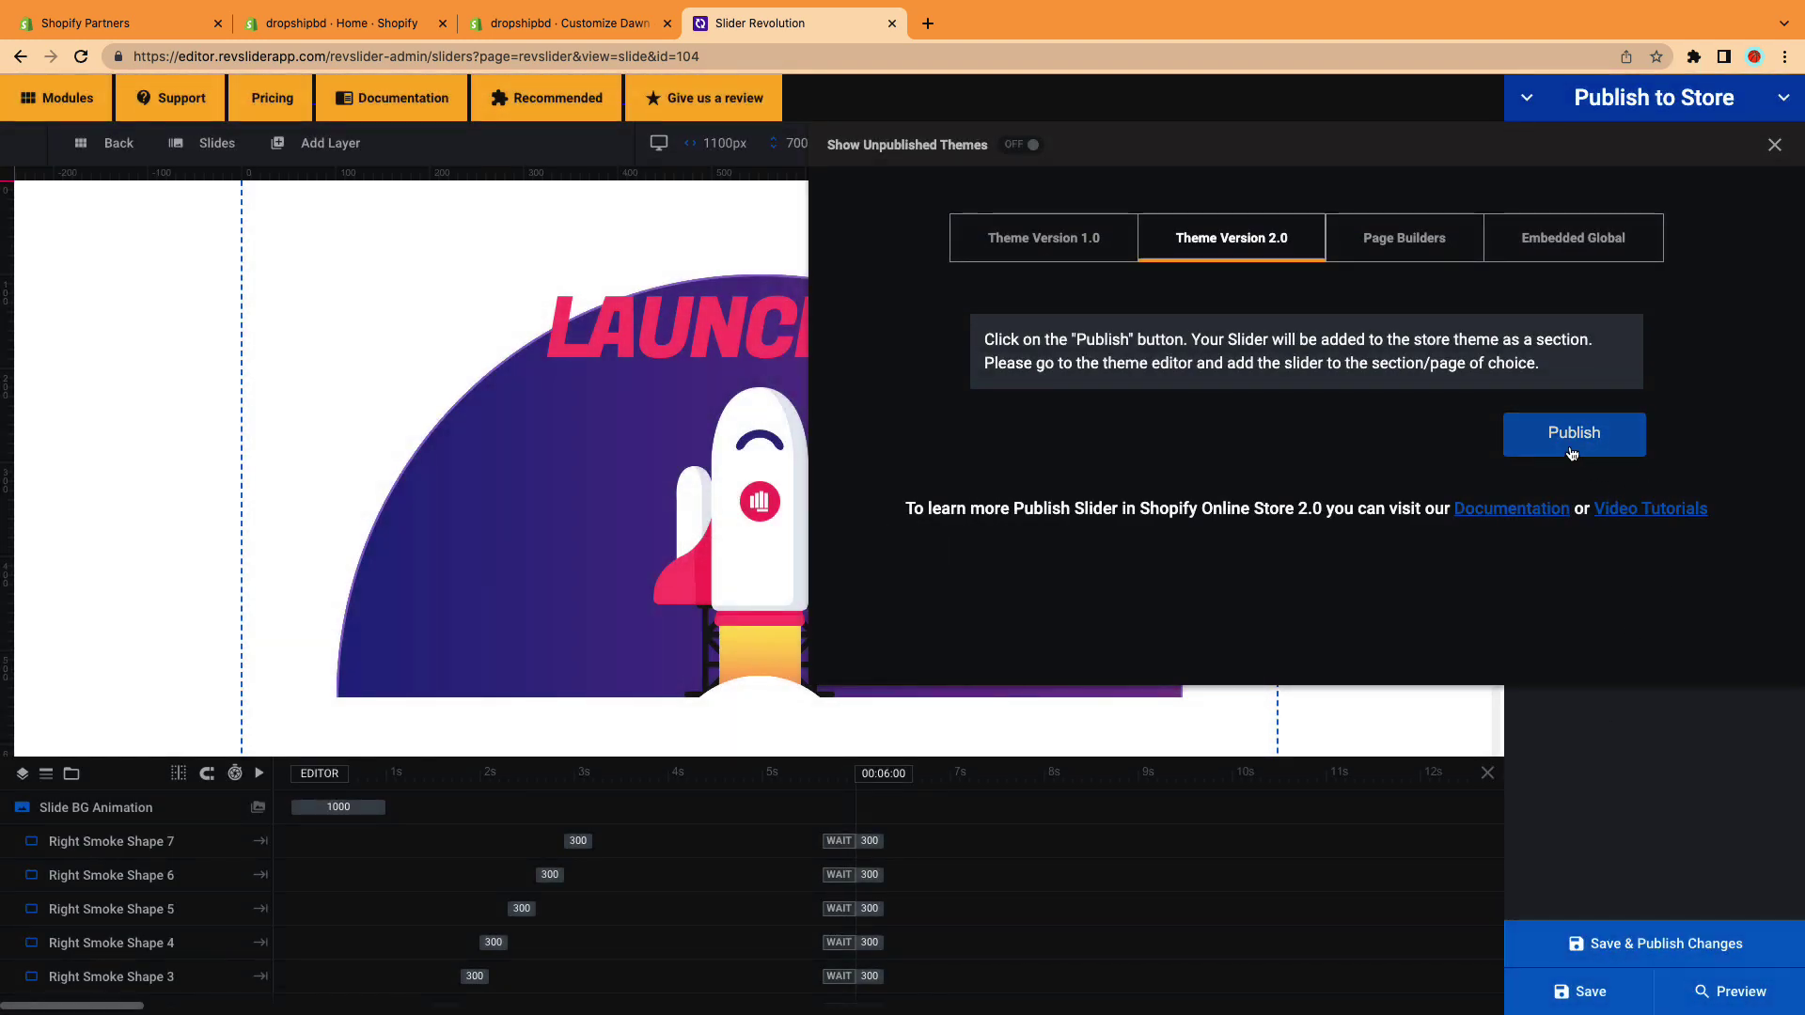
{"action": "left_click", "coordinate": [1573, 433]}
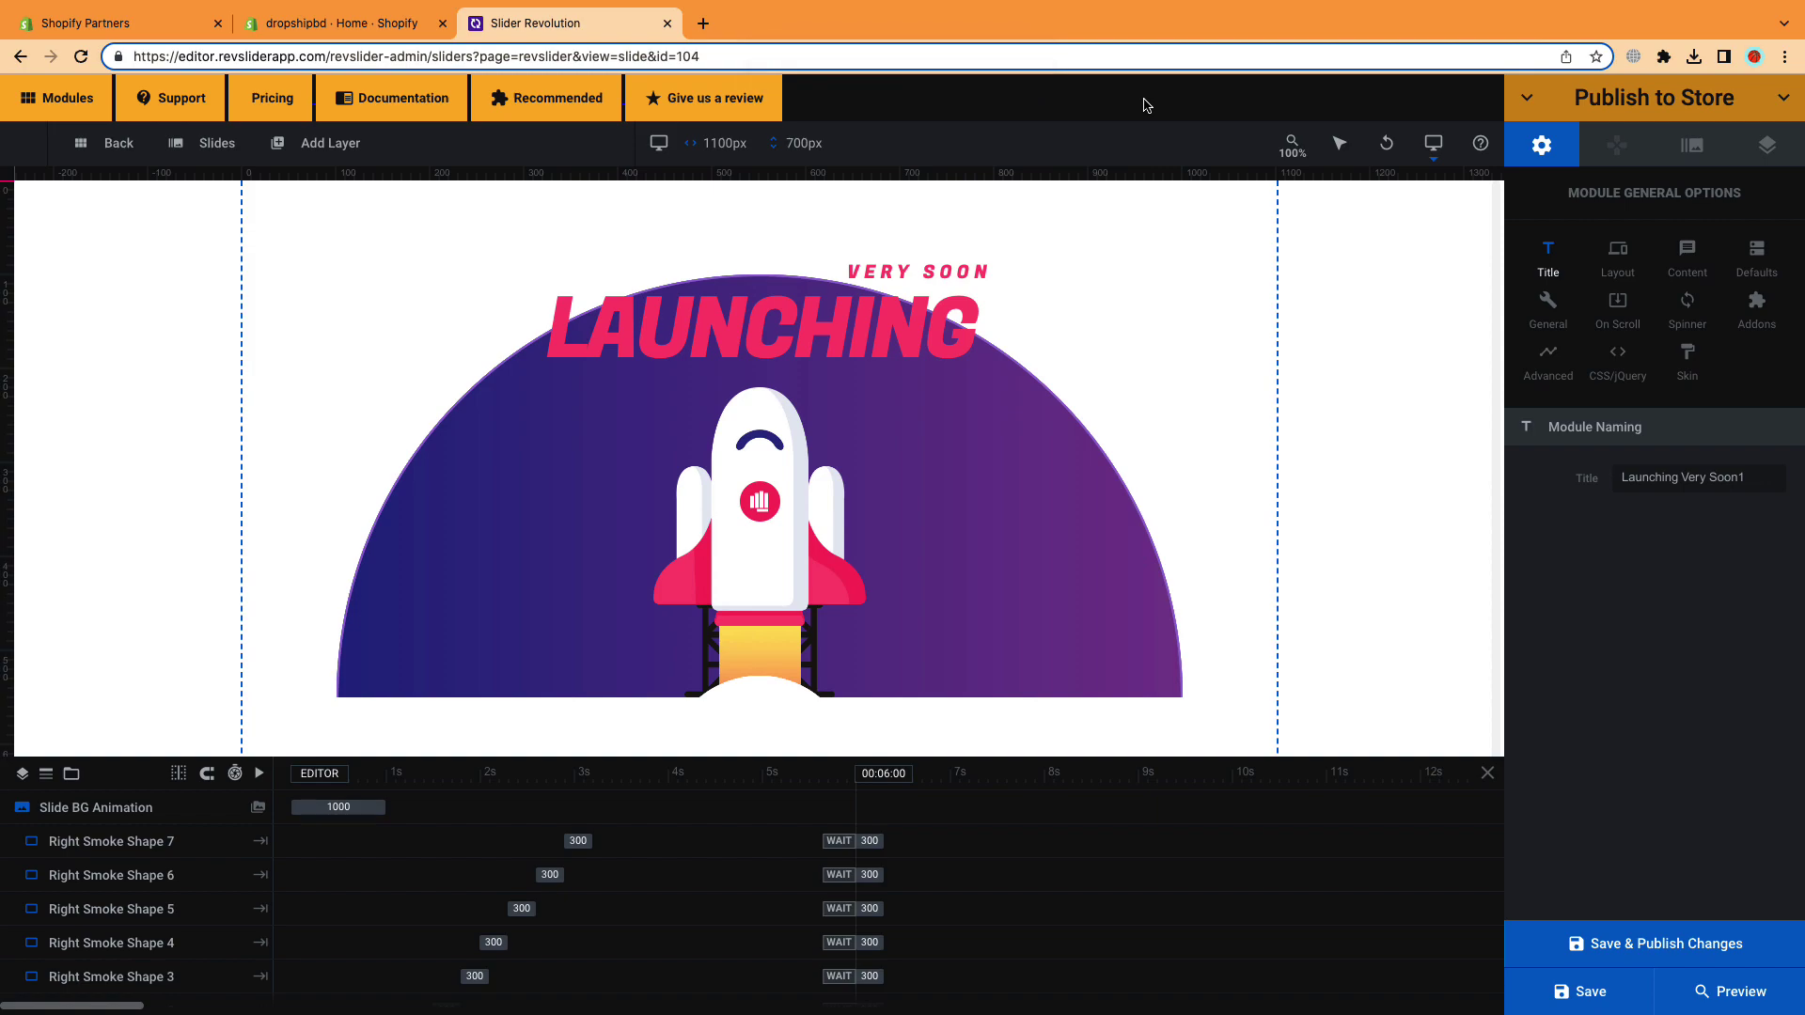
{"action": "left_click", "coordinate": [1653, 98]}
{"action": "left_click", "coordinate": [1569, 431]}
{"action": "left_click", "coordinate": [342, 23]}
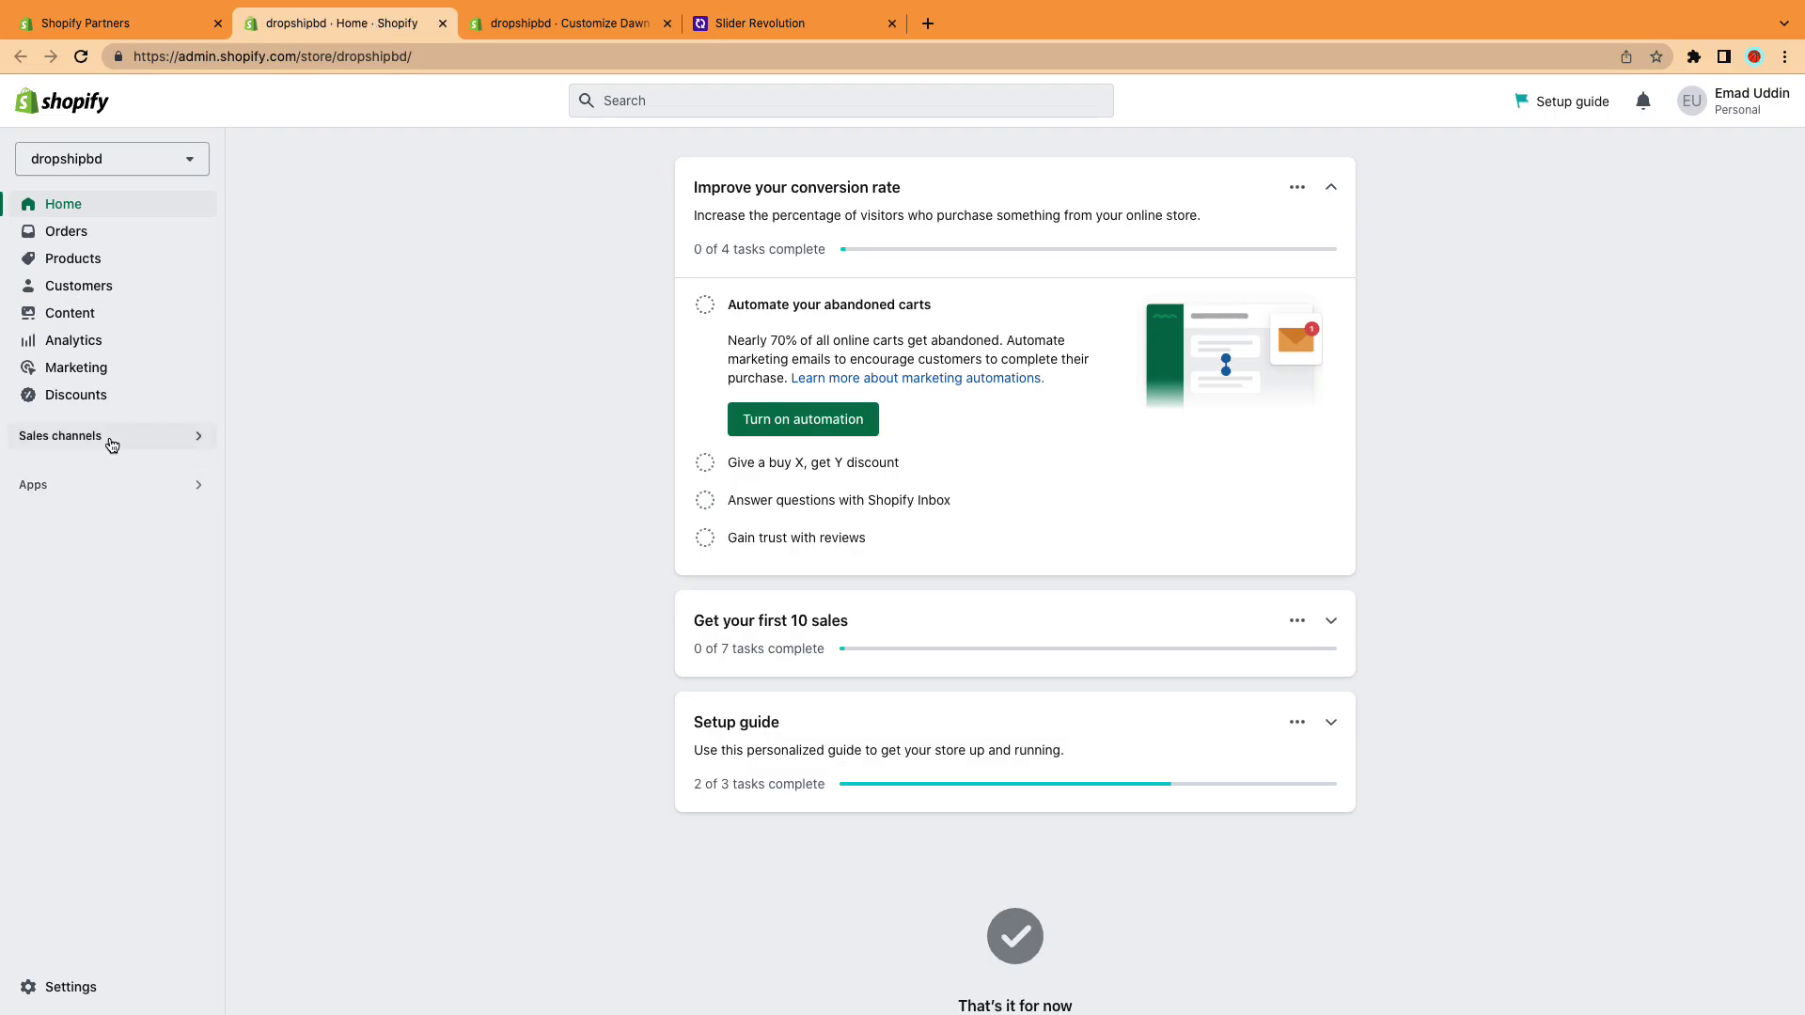
{"action": "left_click", "coordinate": [111, 444]}
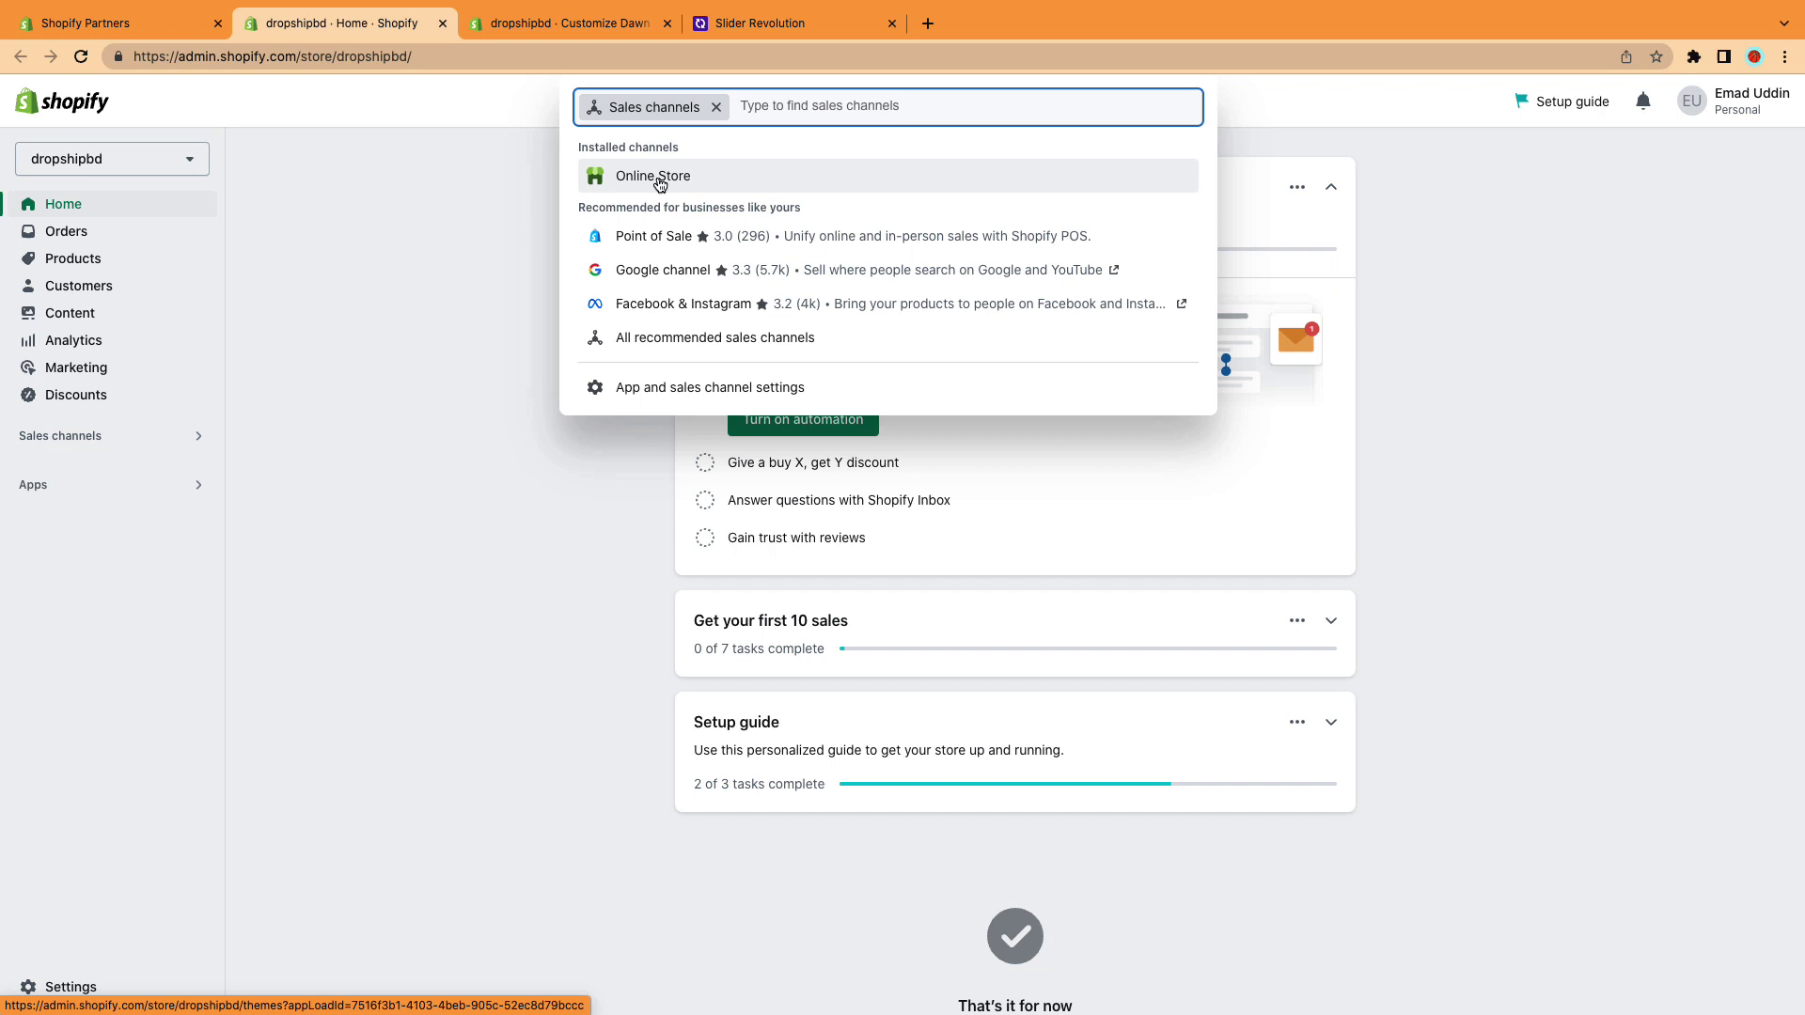
{"action": "left_click", "coordinate": [653, 180]}
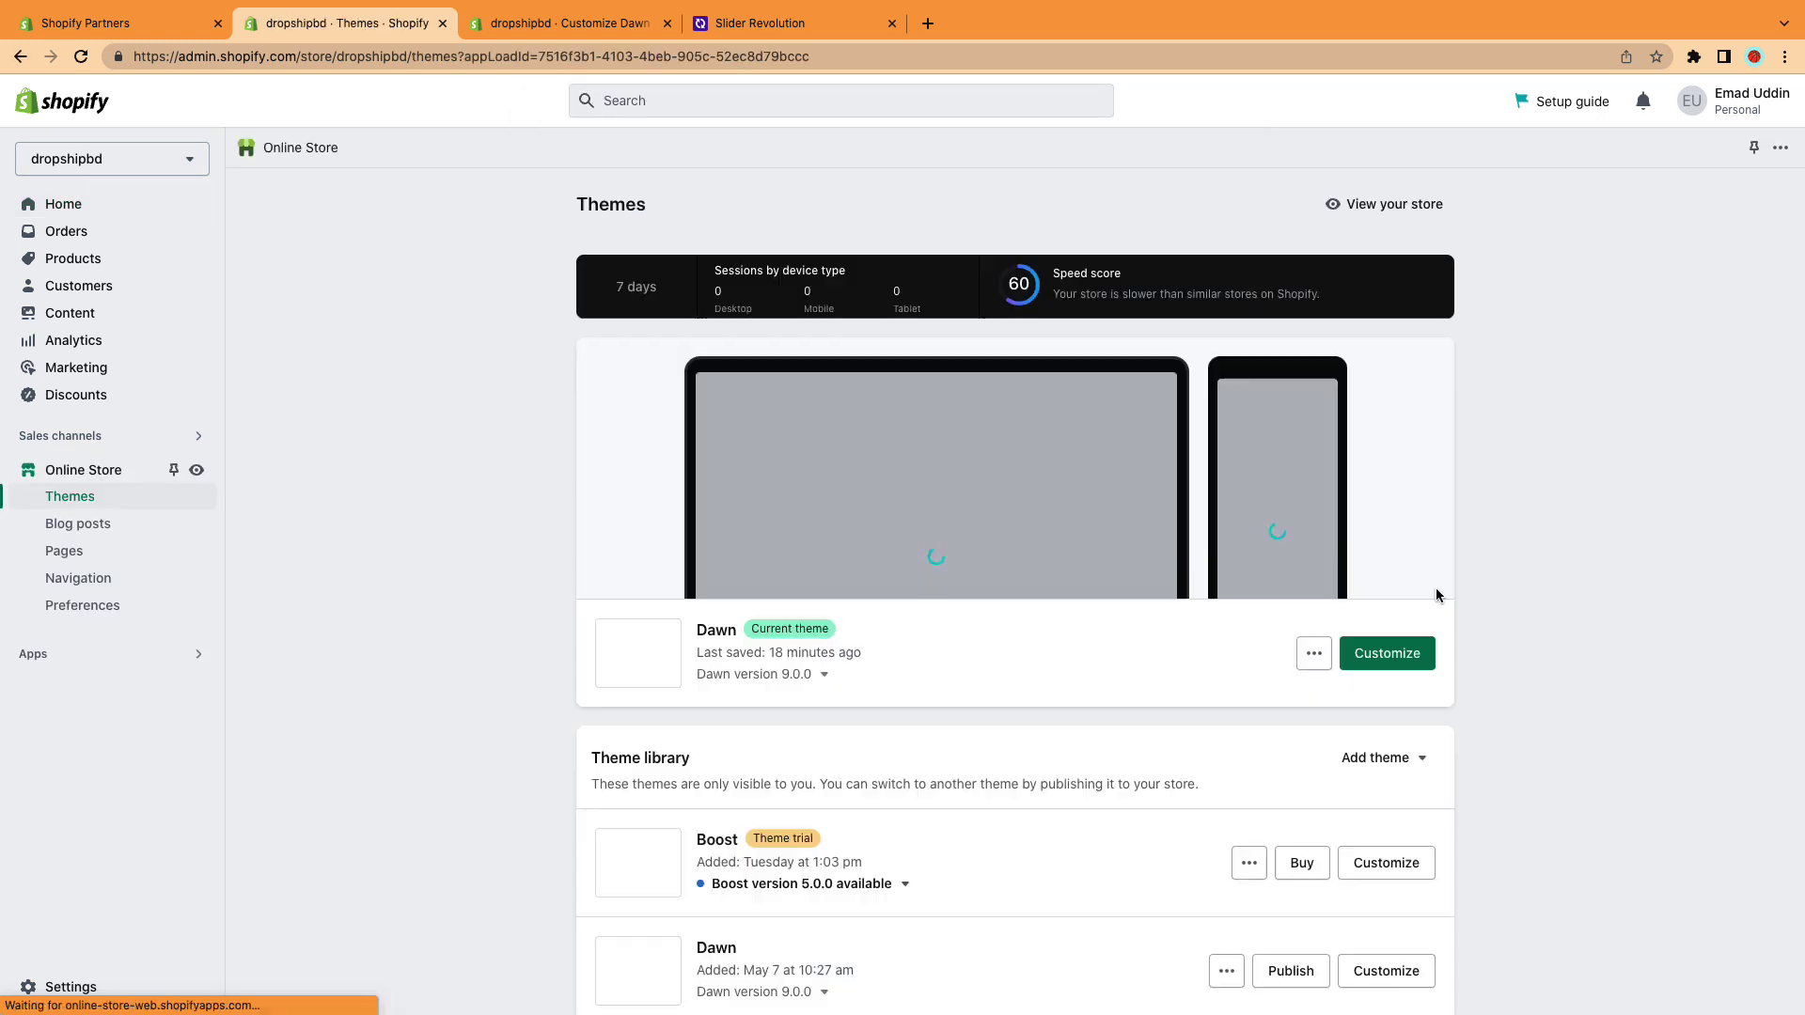
{"action": "left_click", "coordinate": [1381, 658]}
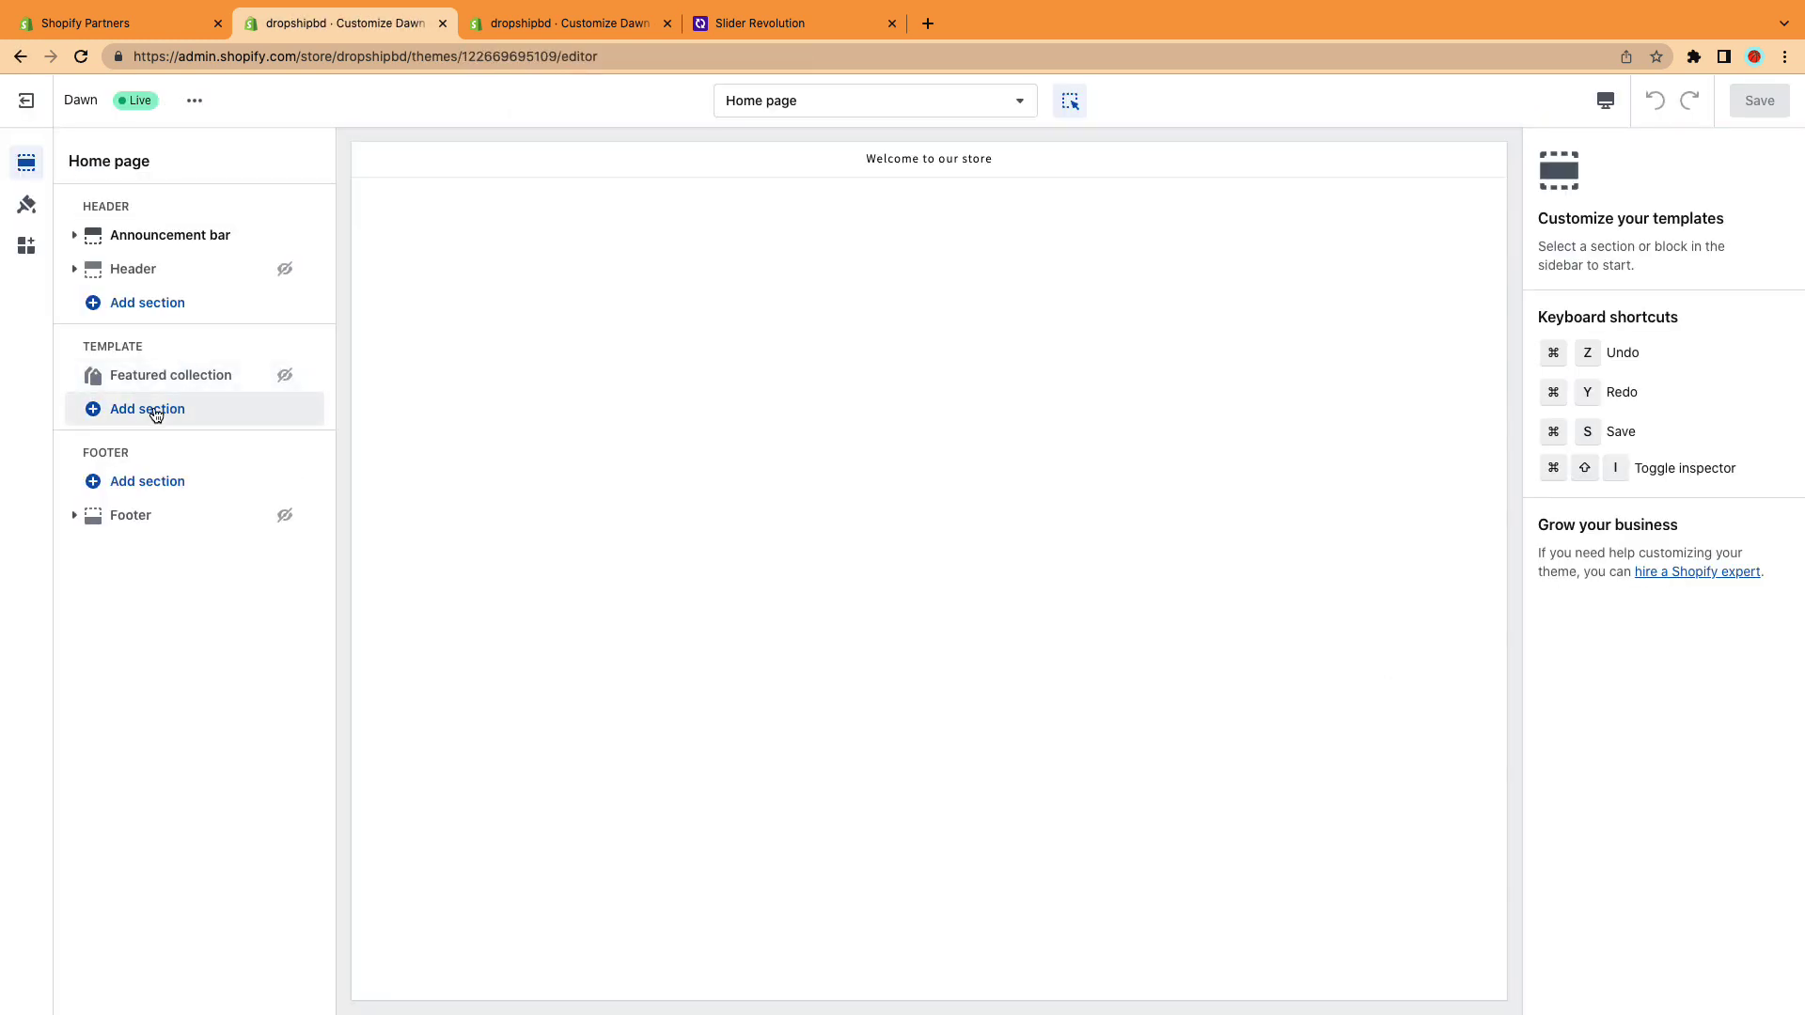
- Insert 'Slider Revolution - Launching very soon1' below the Header, save, and exit to Themes
{"action": "left_click", "coordinate": [171, 307]}
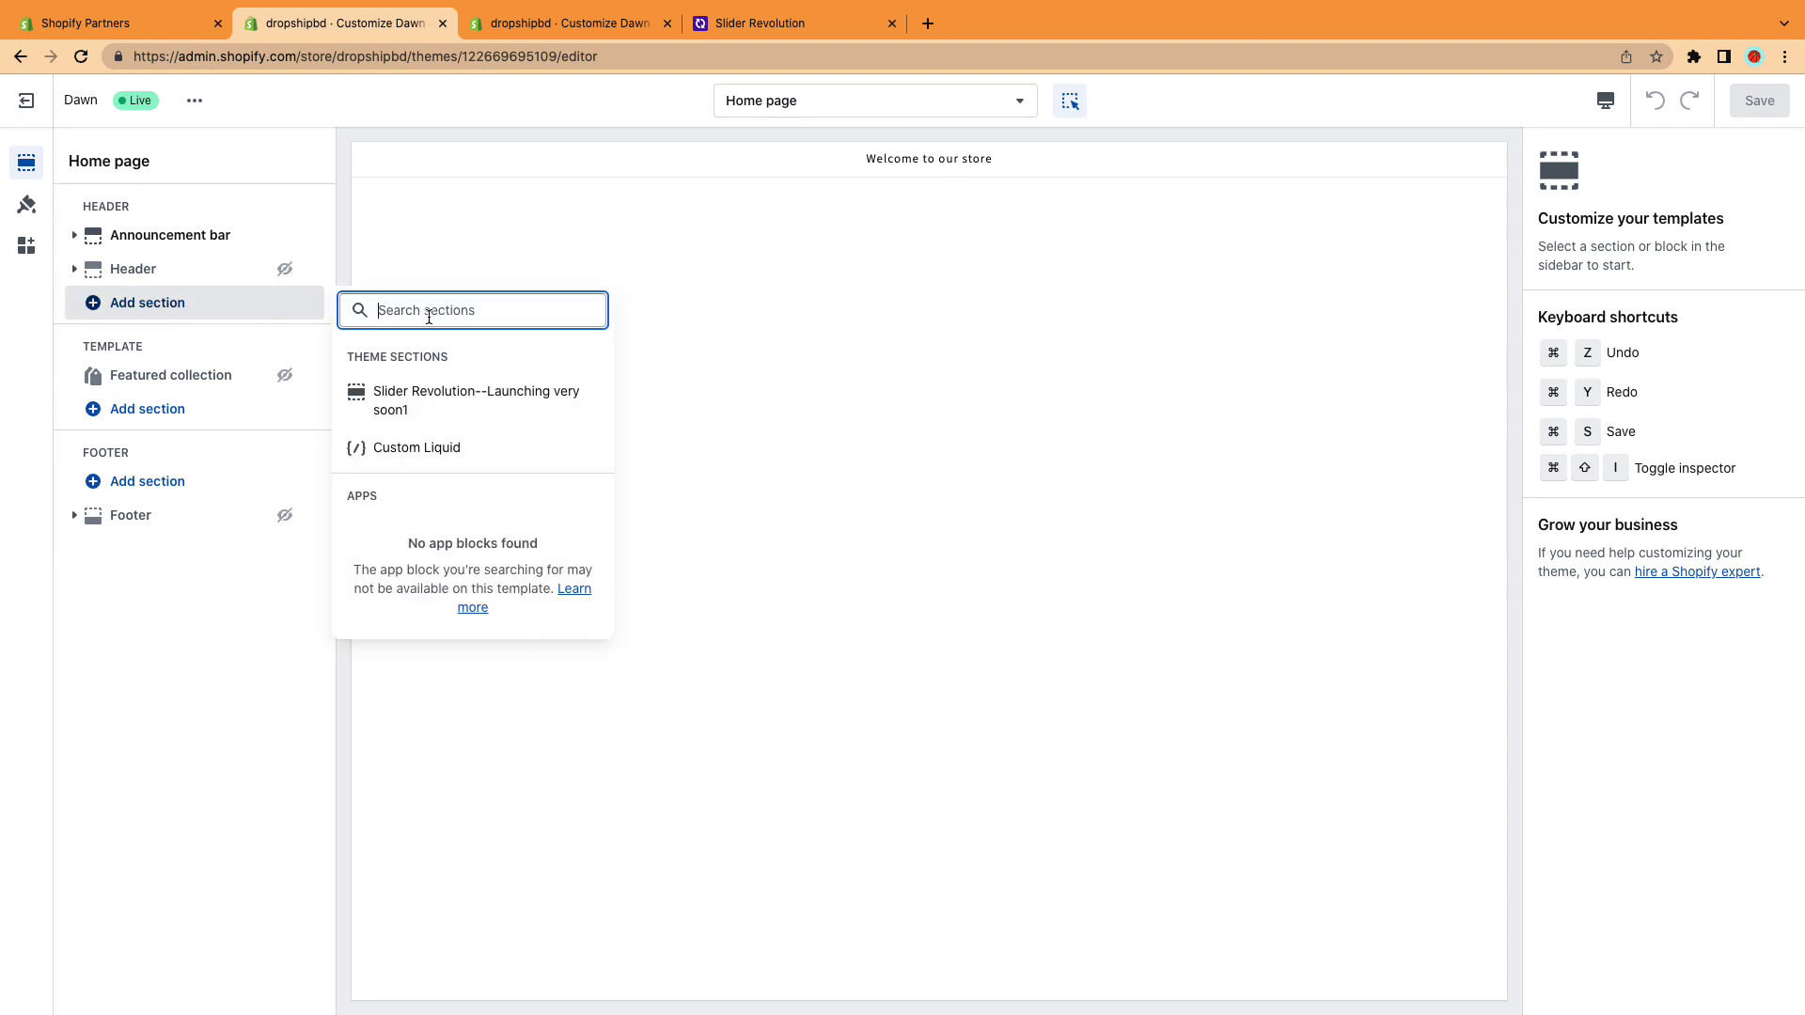
{"action": "left_click", "coordinate": [482, 401]}
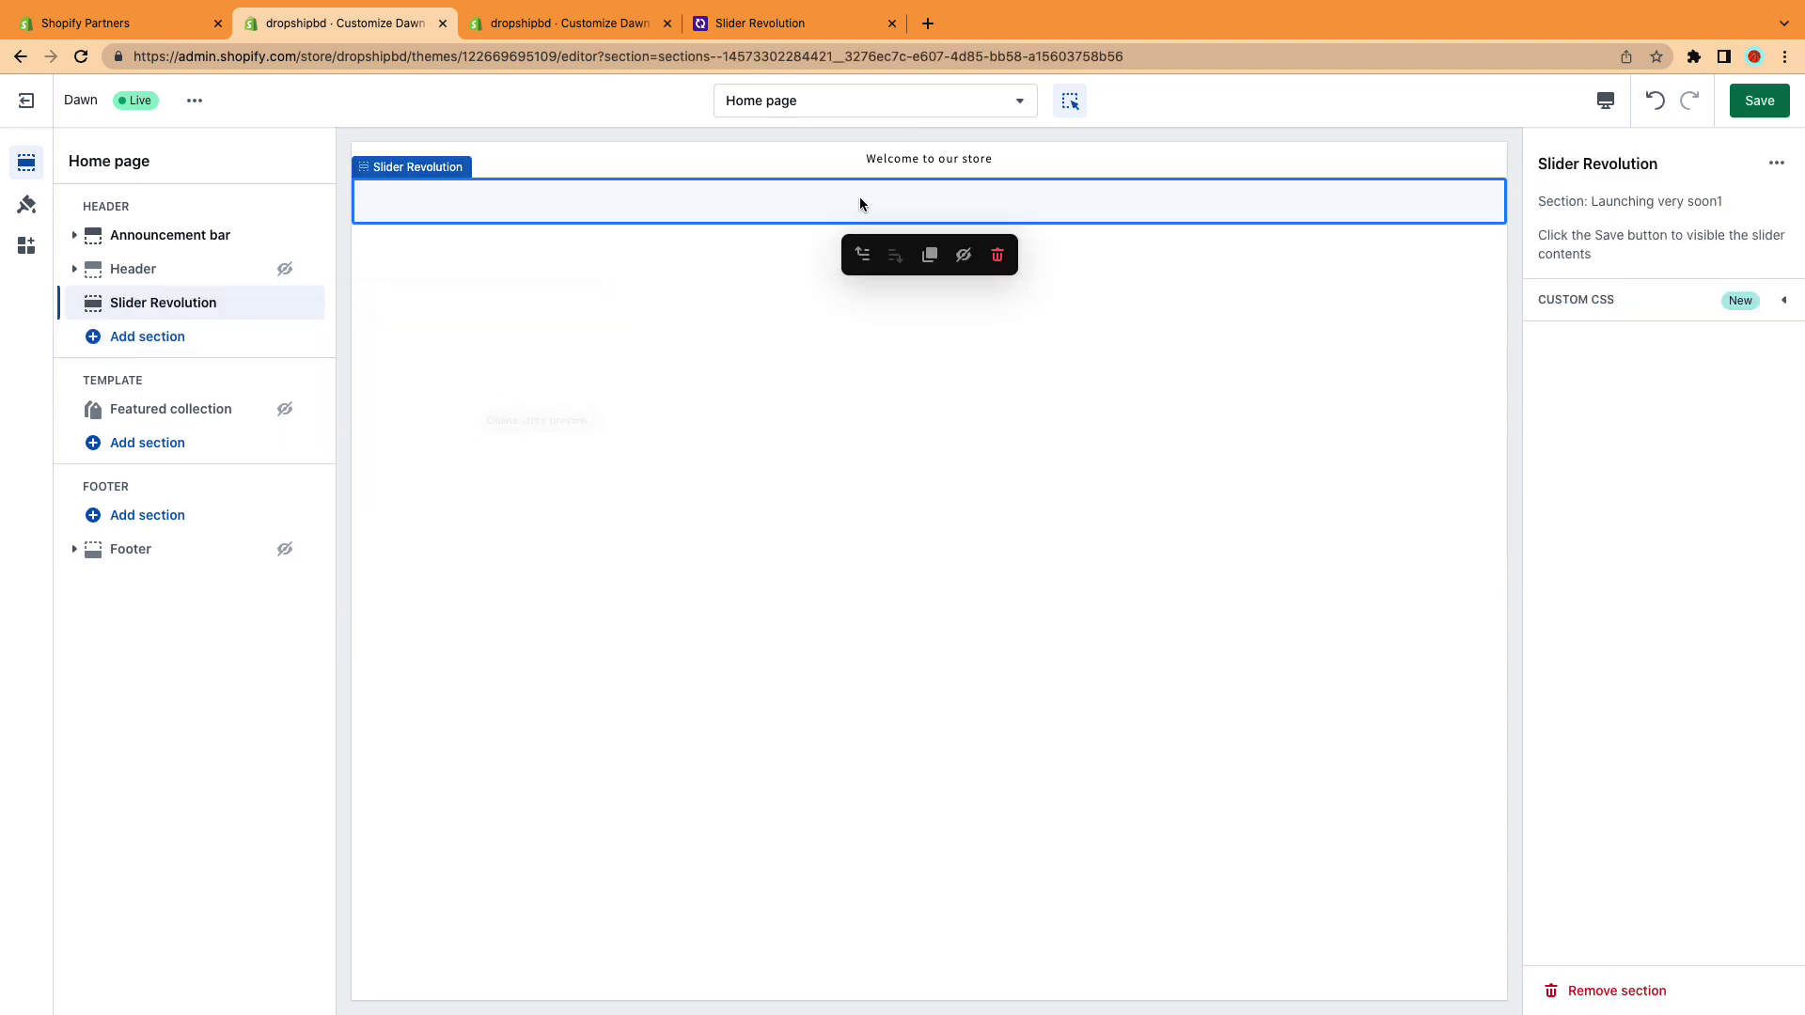
{"action": "left_click", "coordinate": [1760, 102]}
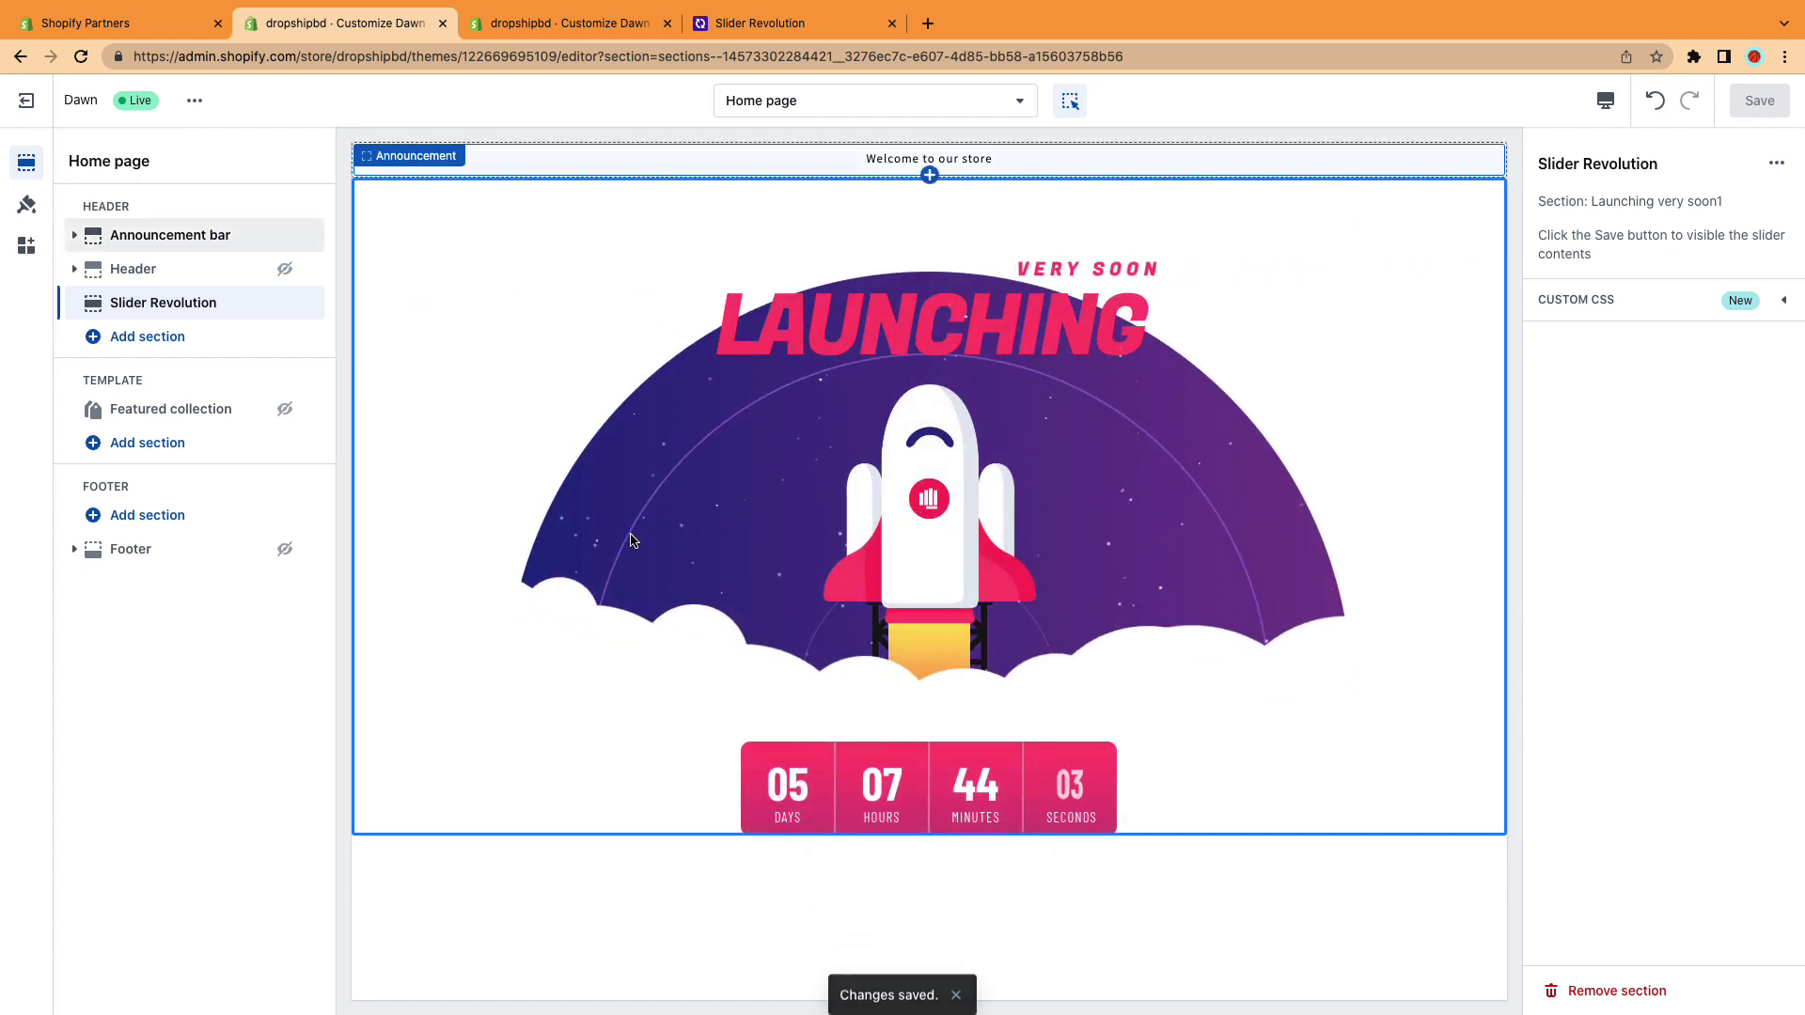
{"action": "left_click", "coordinate": [26, 100]}
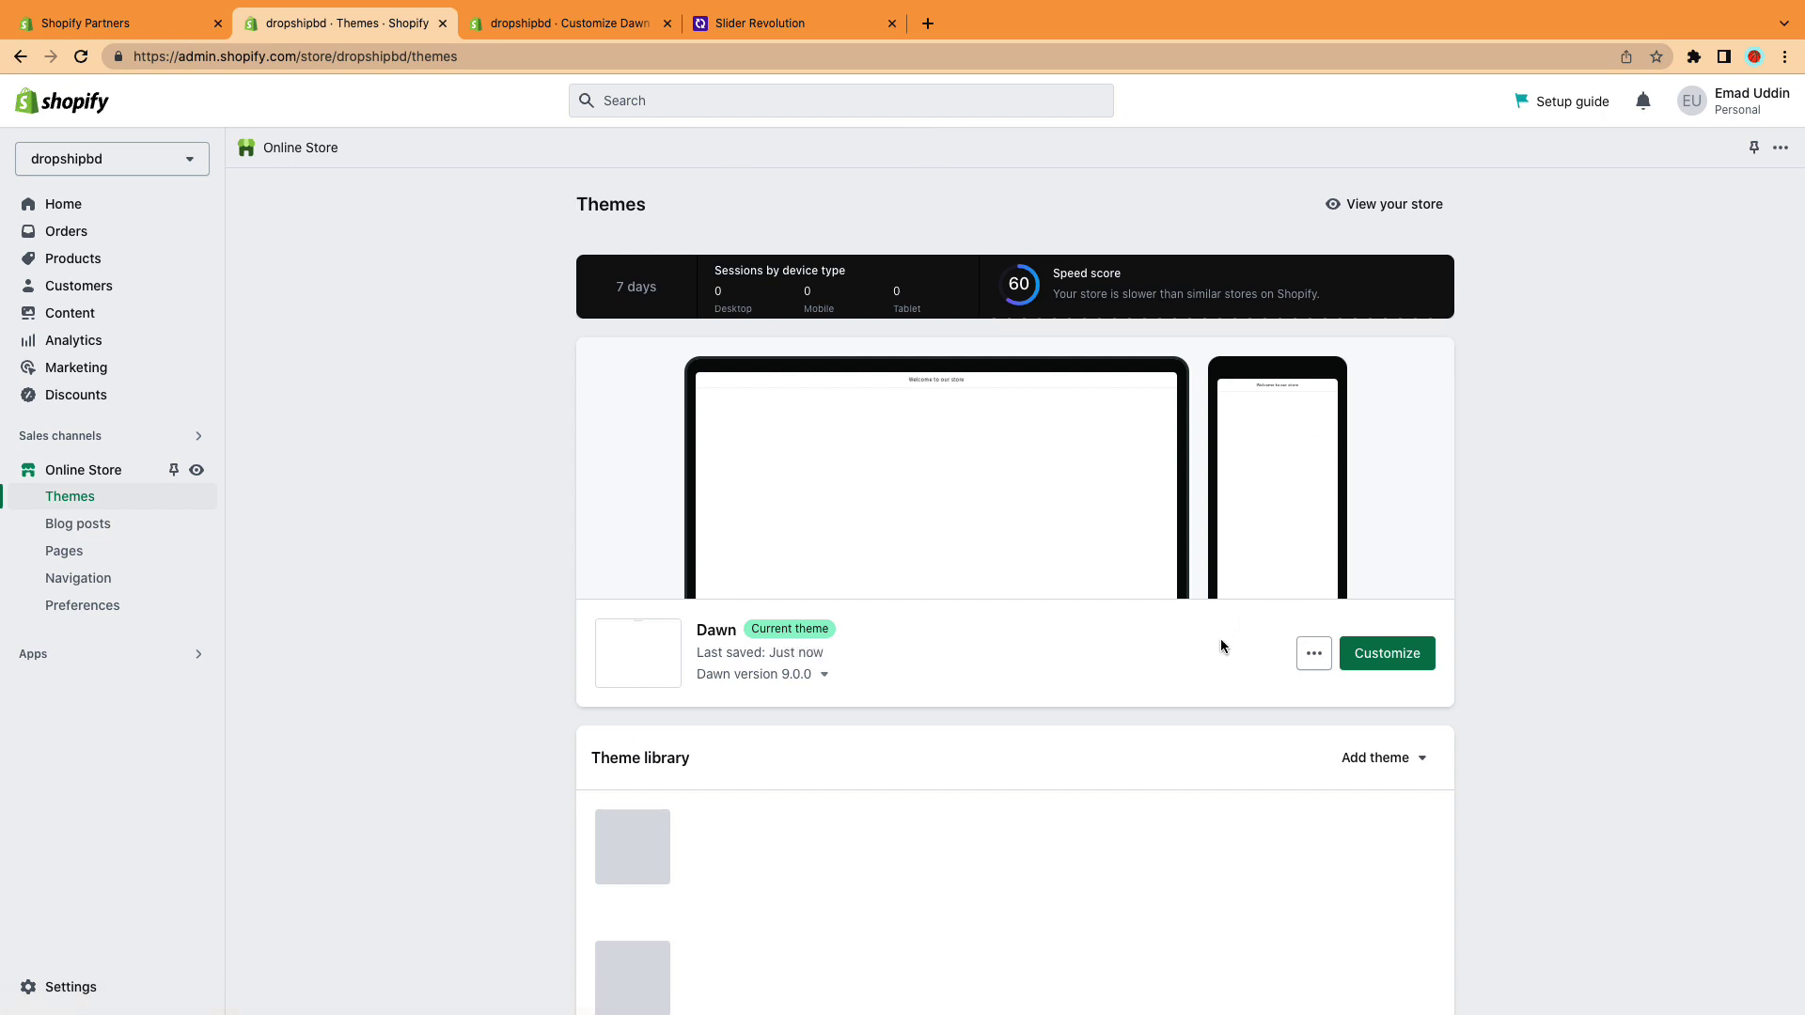
- Open the live dropshipbd storefront from the Themes page in a new tab
{"action": "left_click", "coordinate": [1393, 204]}
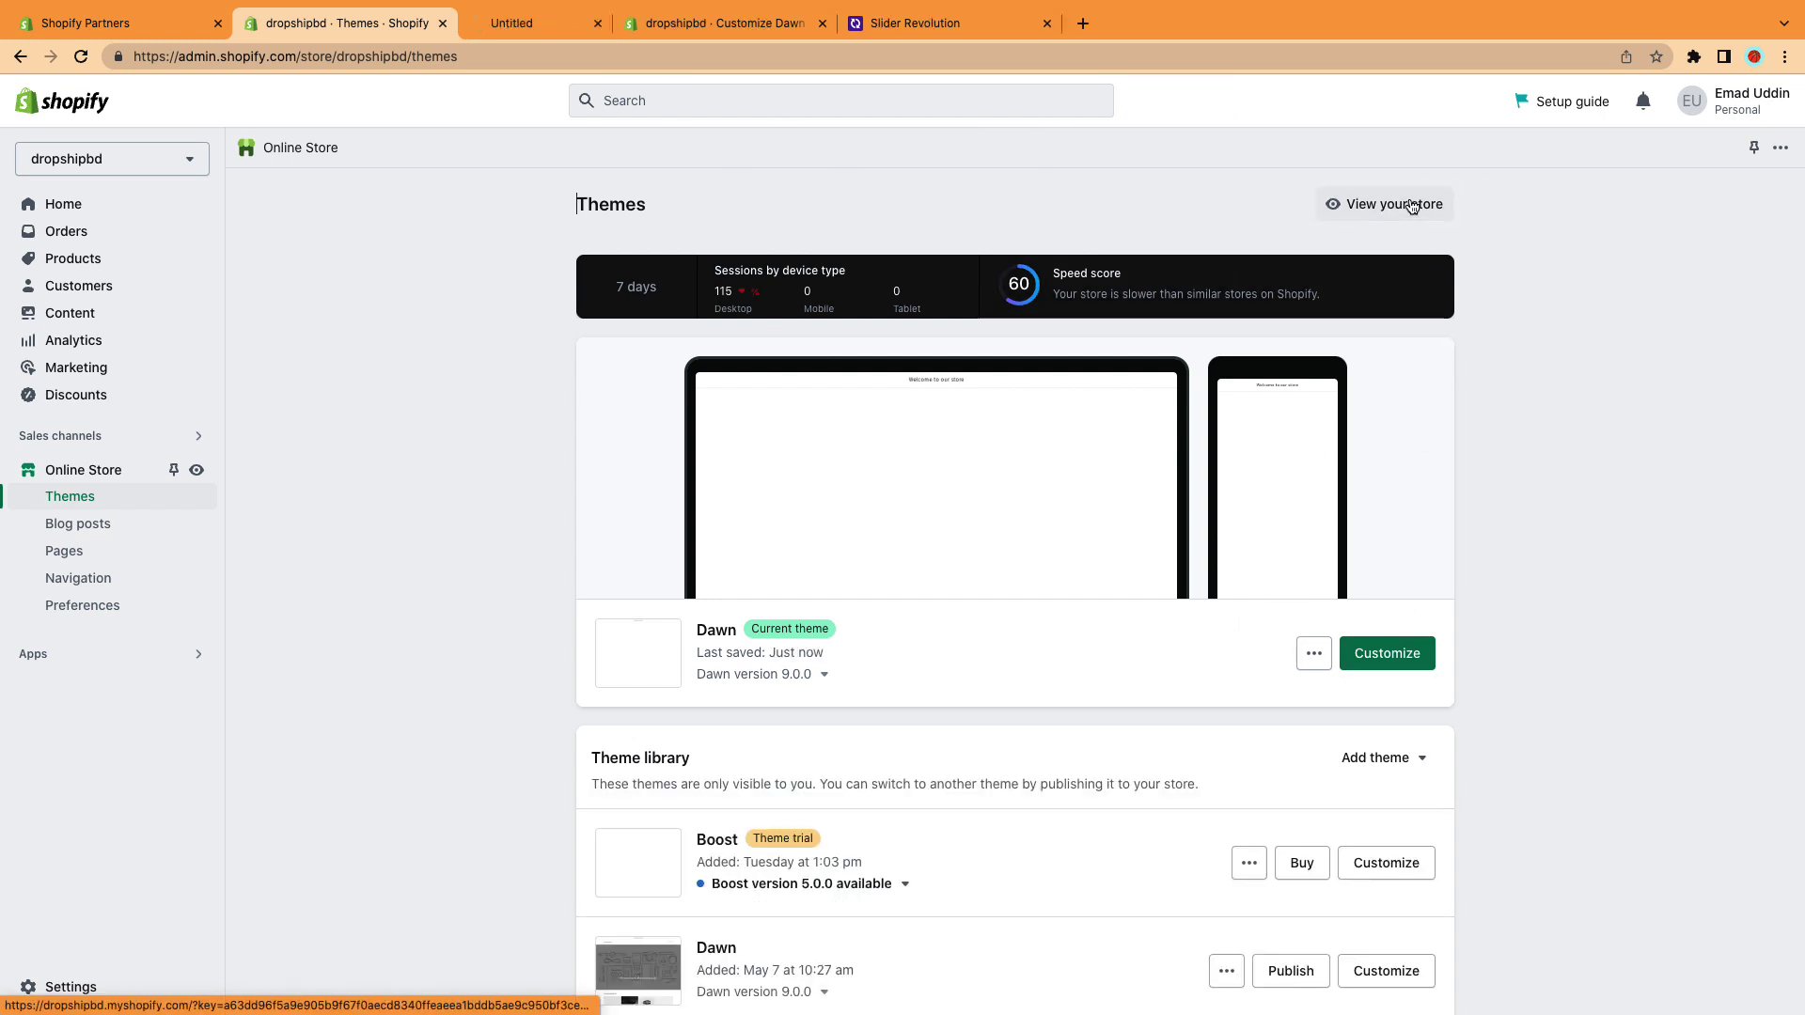
{"action": "left_click", "coordinate": [600, 23]}
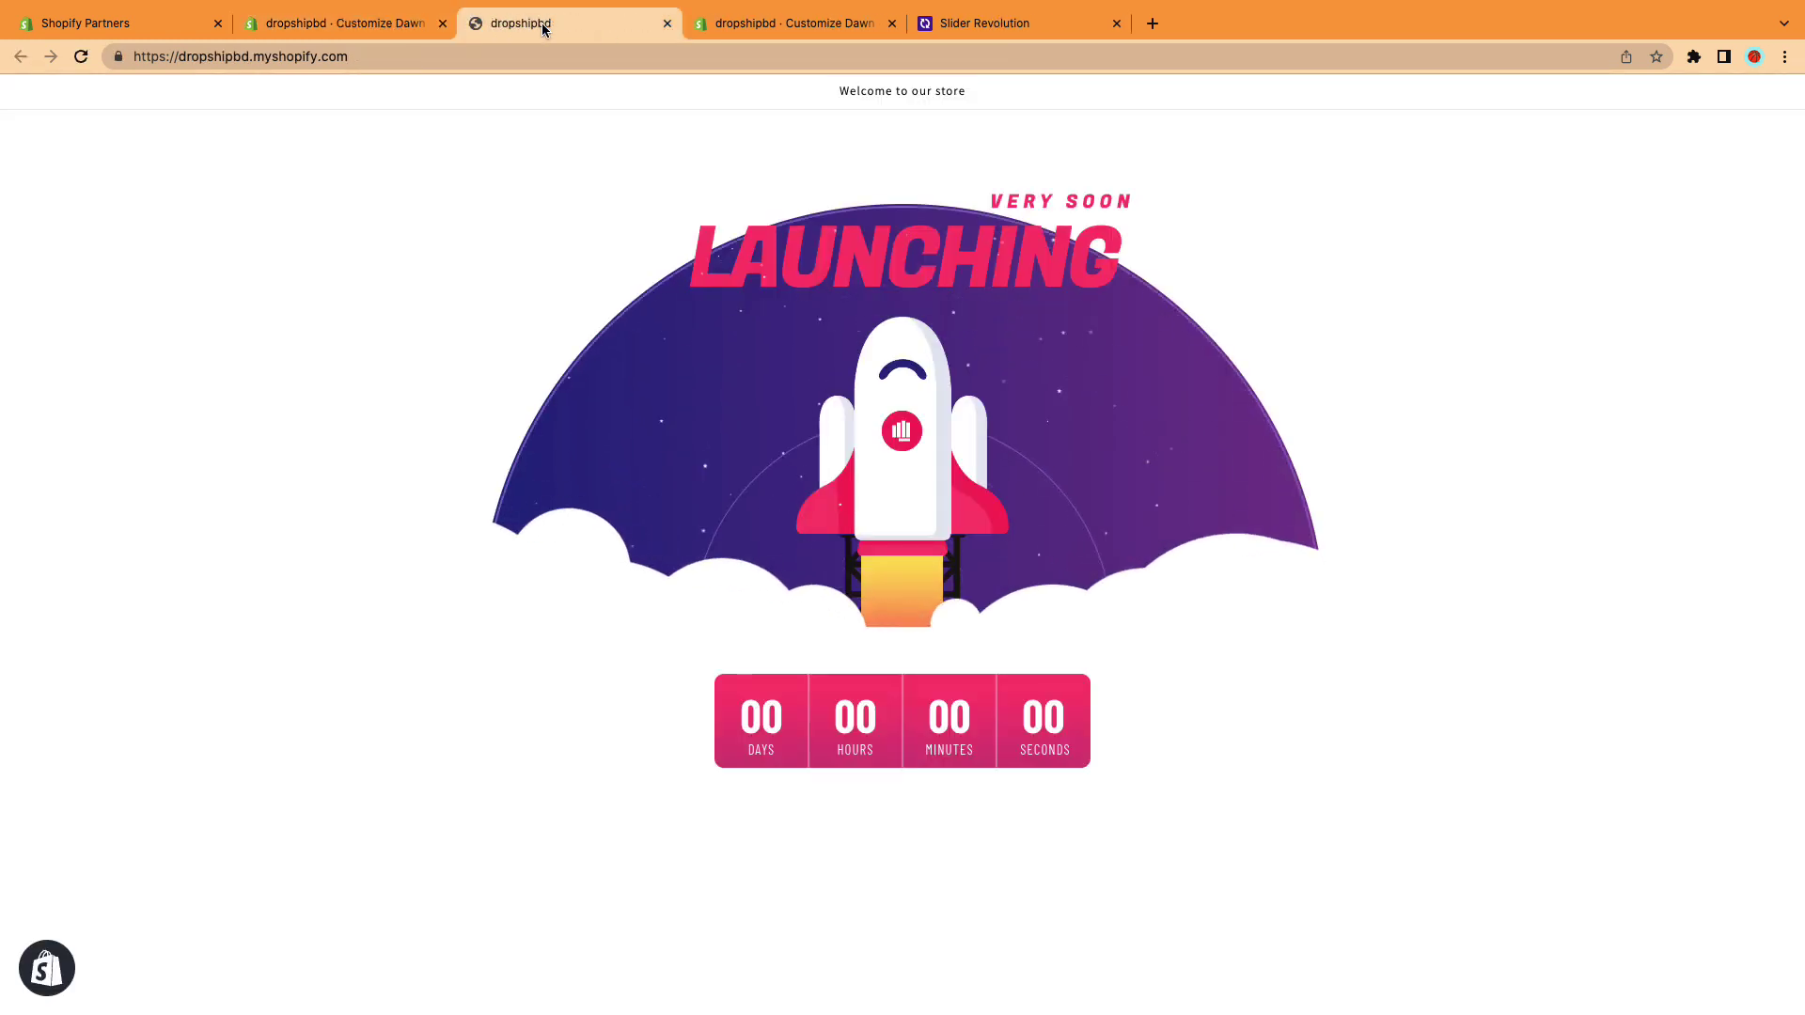